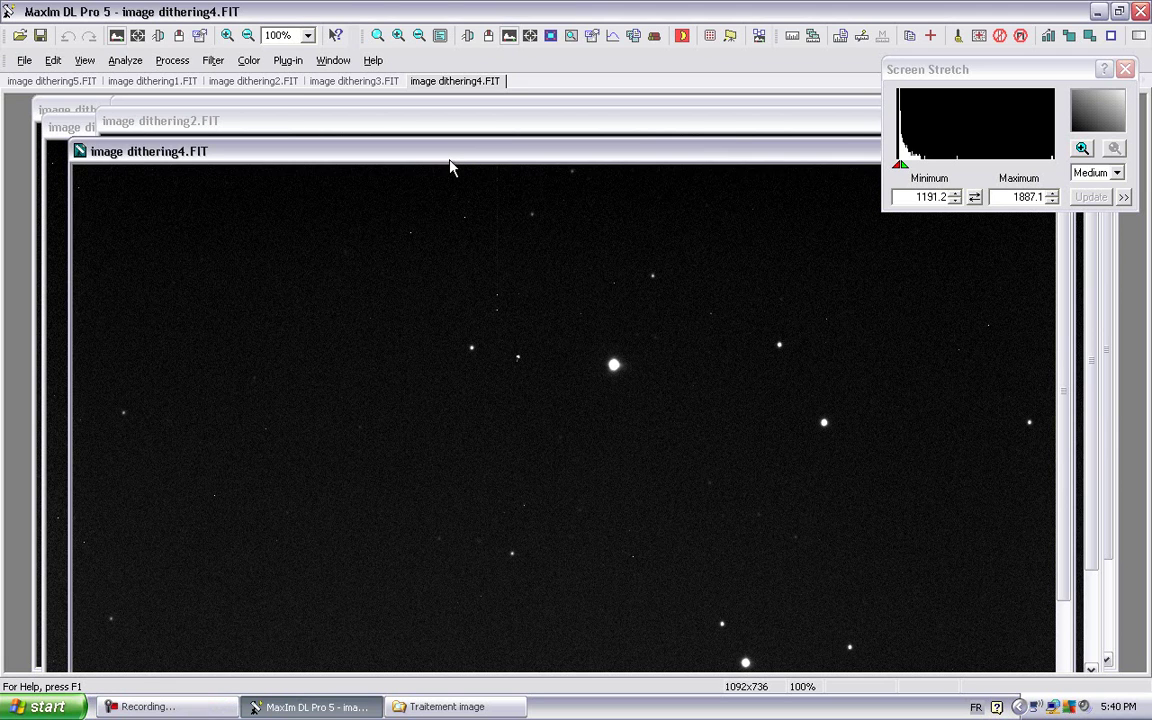
- Animate all five open dithering images in sequence at 0.5 sec per frame
left_click_drag(442, 162, 395, 162)
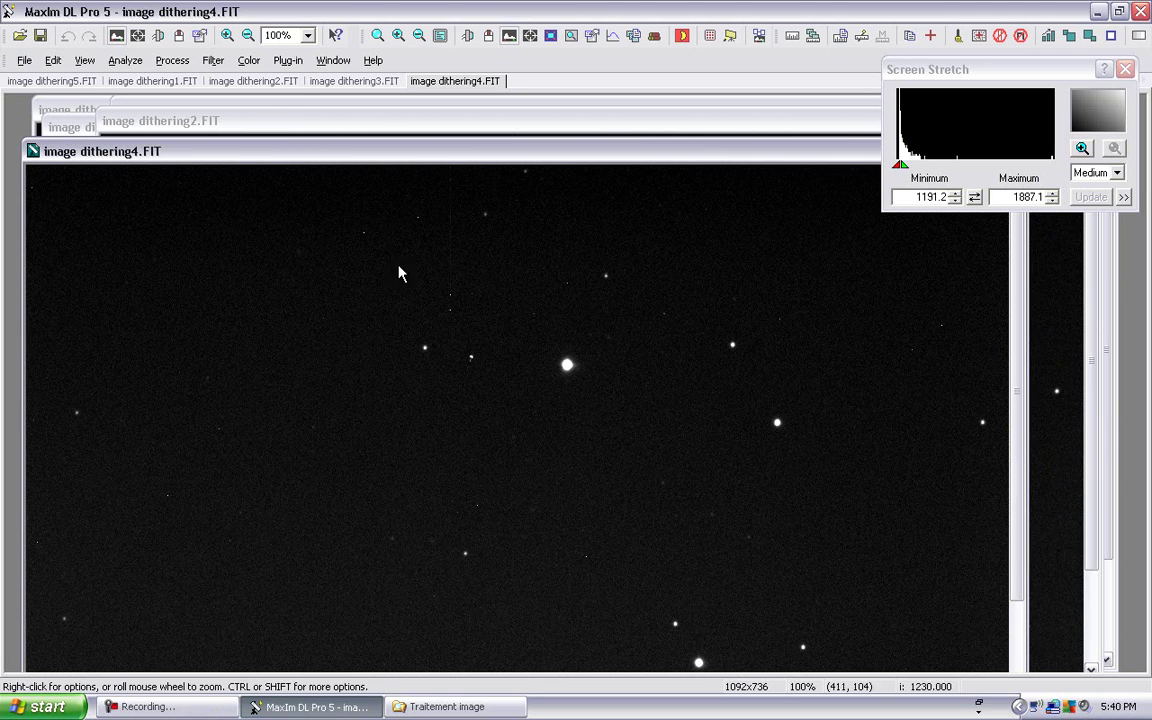
left_click(85, 61)
left_click(168, 490)
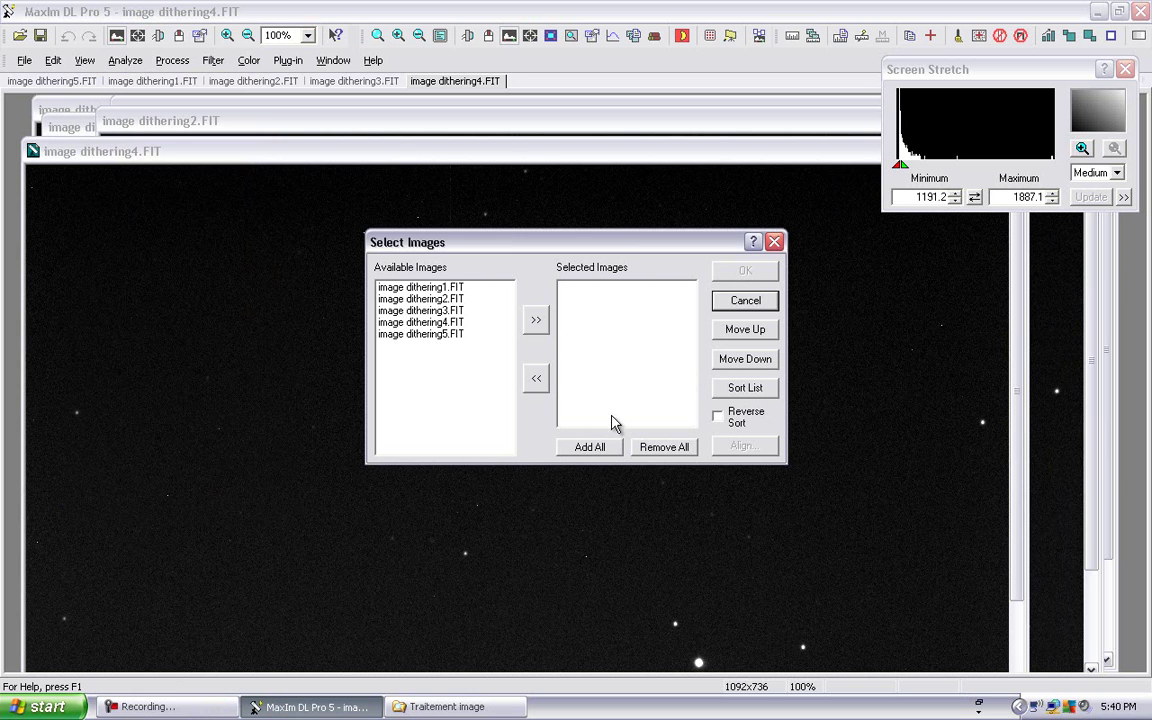
left_click(606, 453)
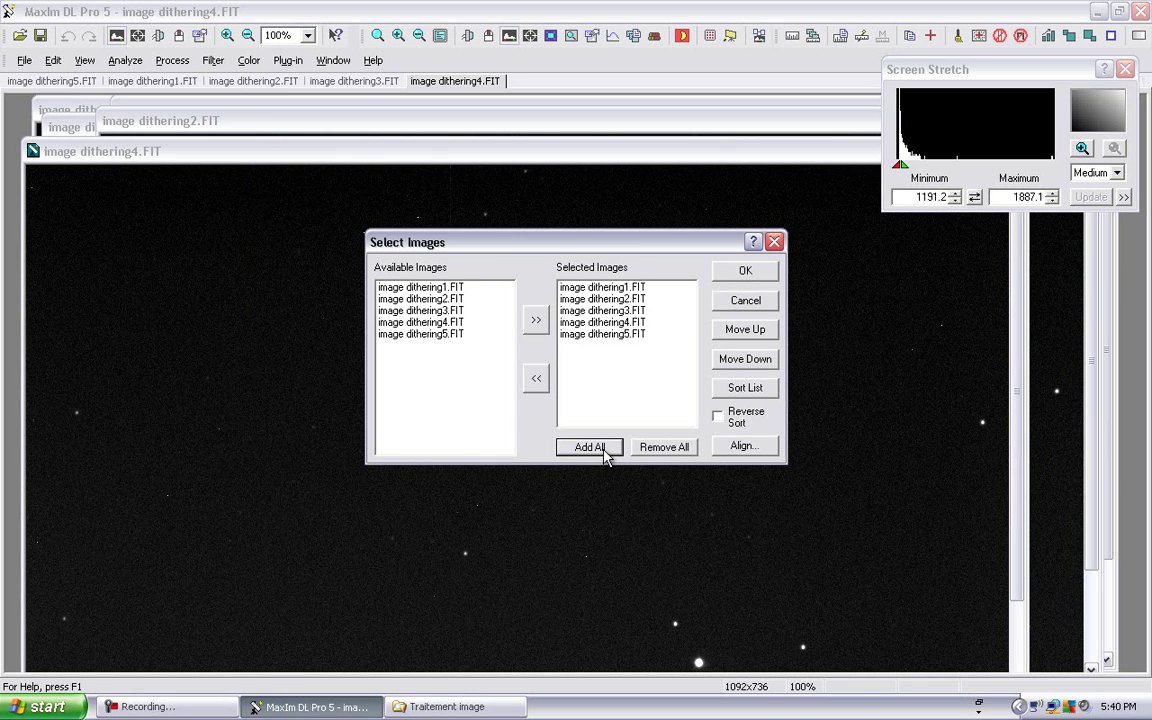
left_click(745, 280)
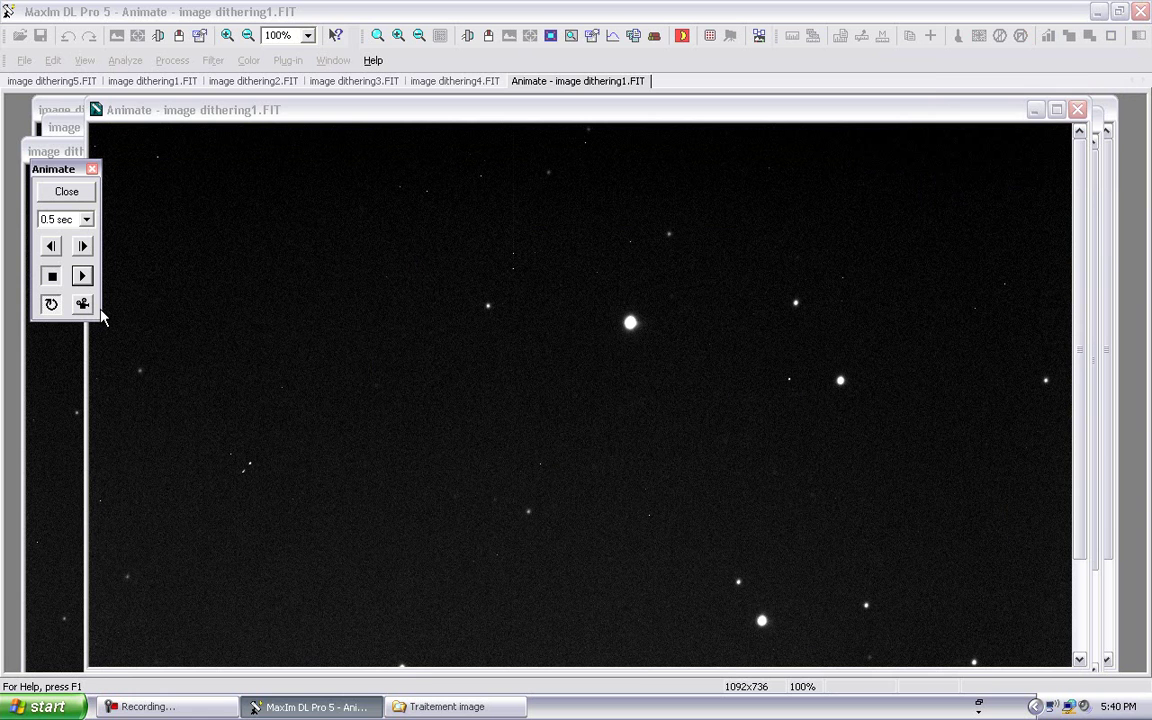
left_click(83, 276)
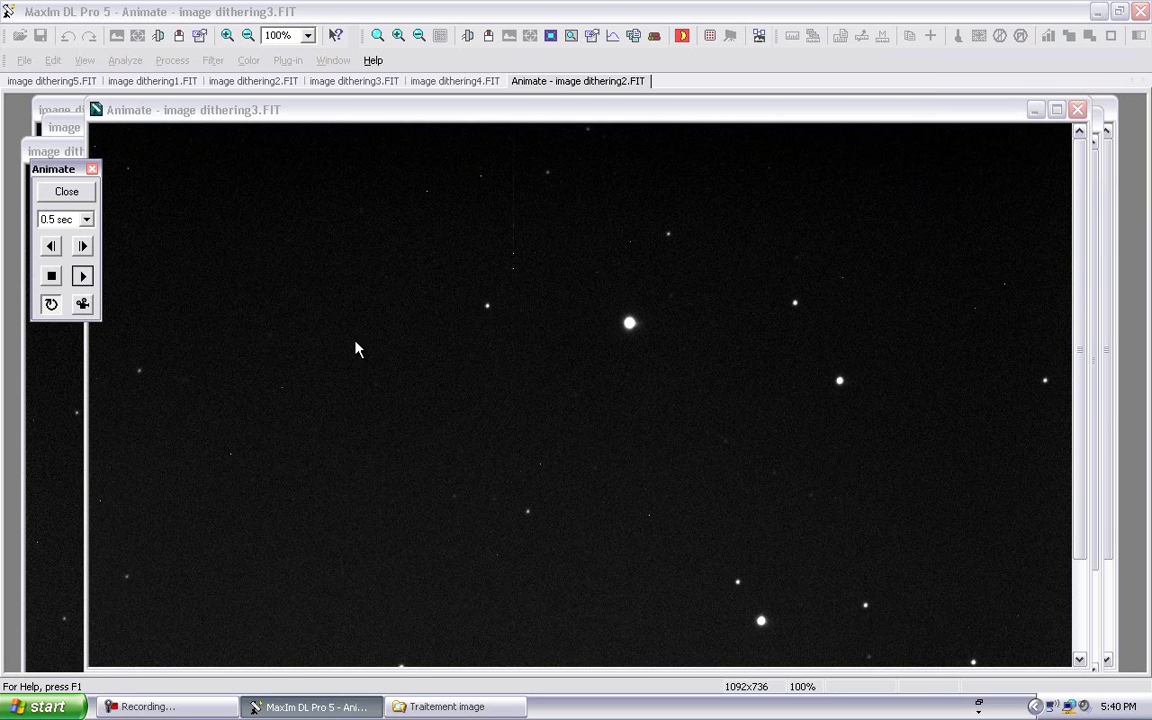
- Examine how the stars shift between the frames at 400% magnification, and close the animation
scroll(493, 360, "up", 2)
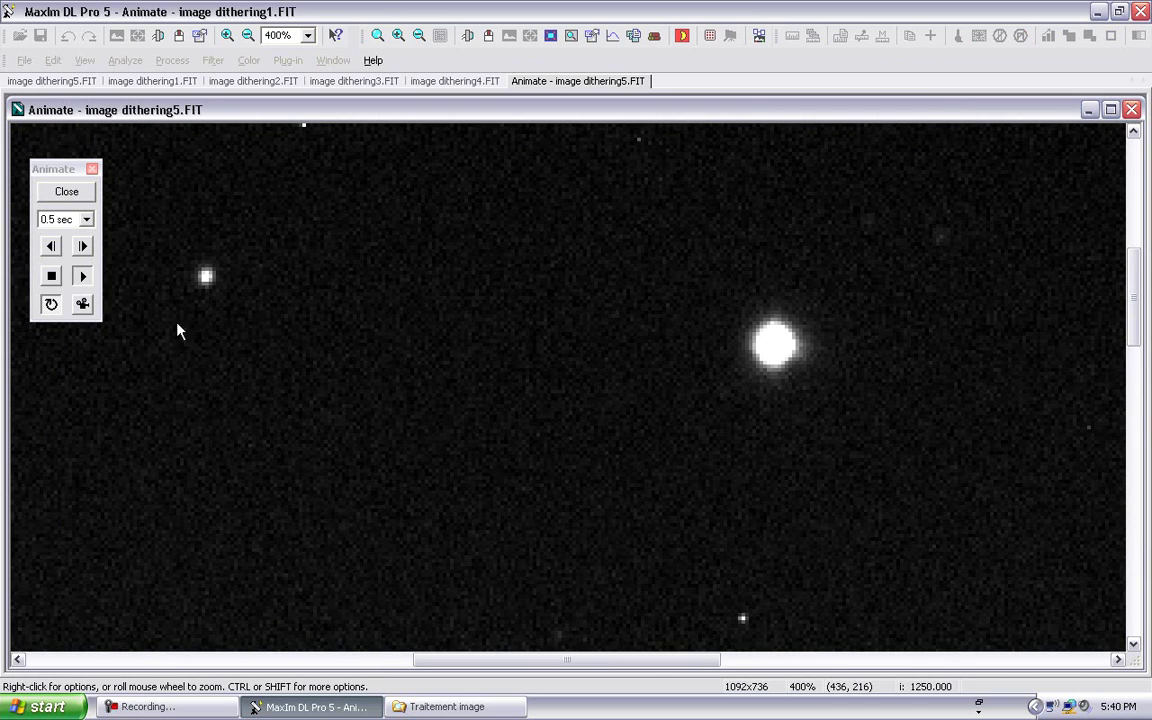
left_click_drag(645, 667, 570, 660)
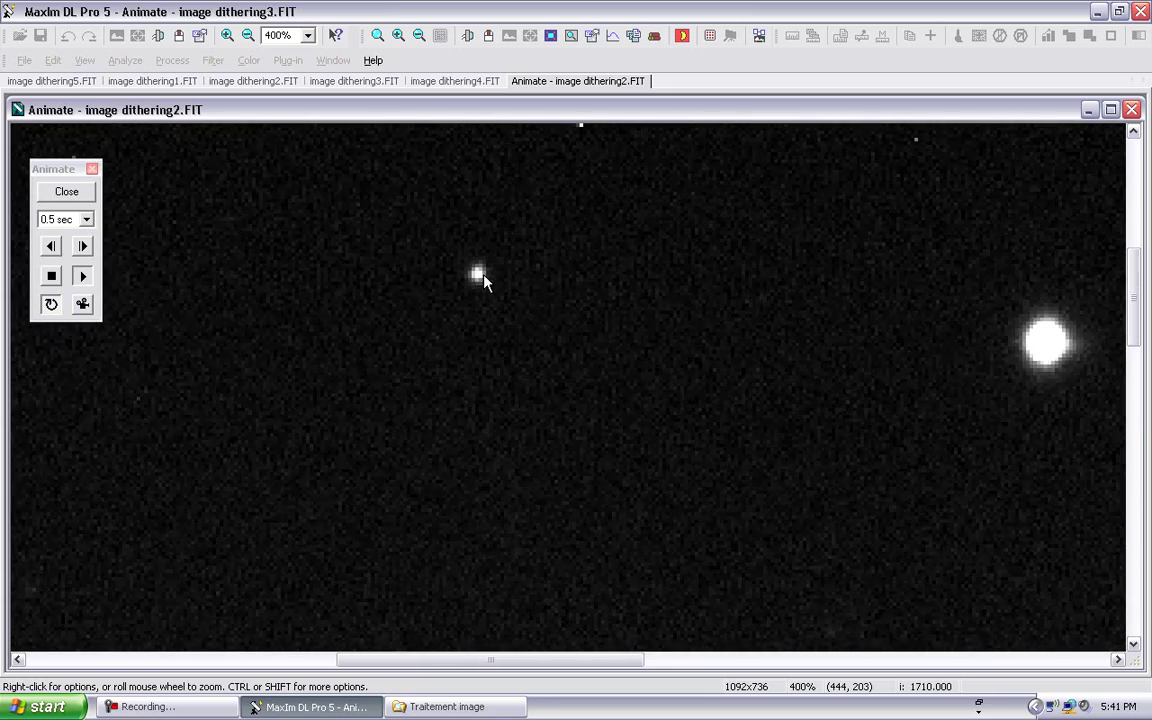
left_click(60, 193)
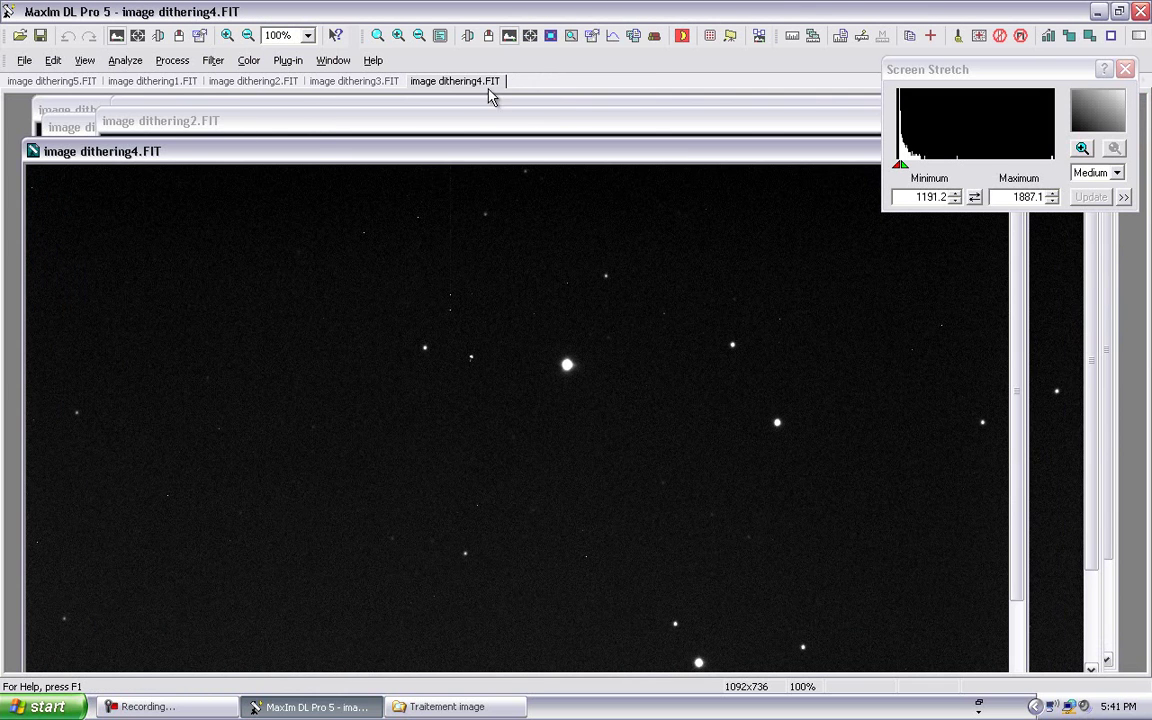
- Start the Stack command and remove the existing image group from its list
left_click(172, 60)
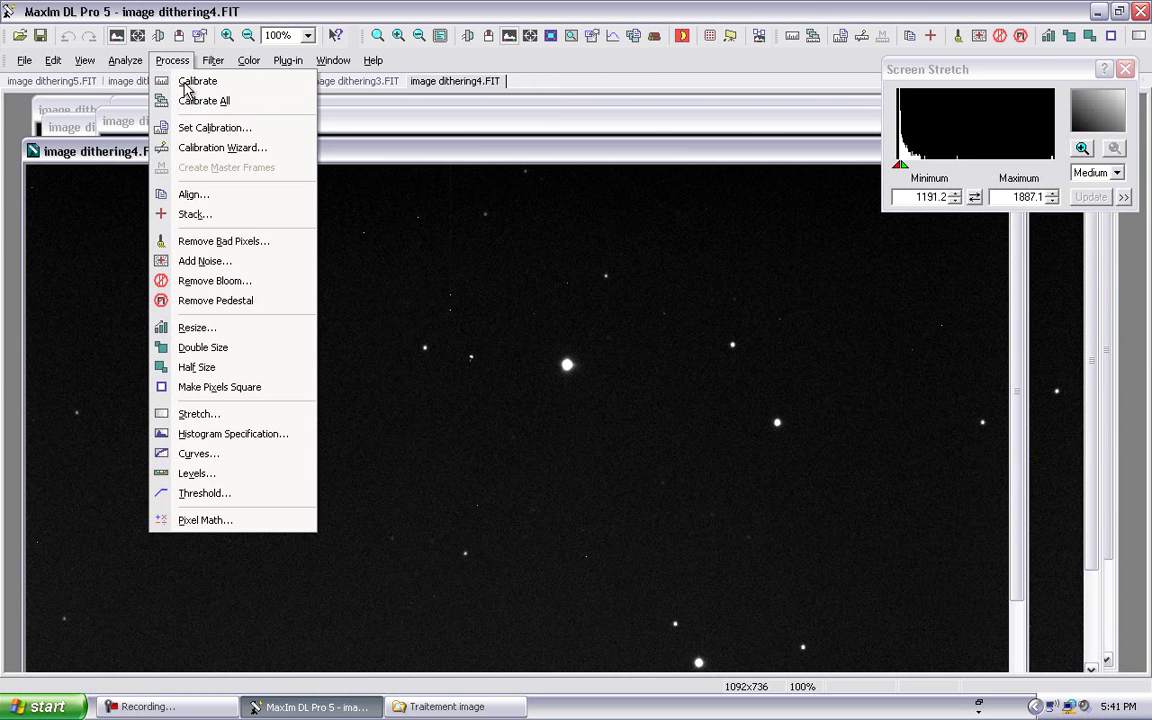
left_click(209, 222)
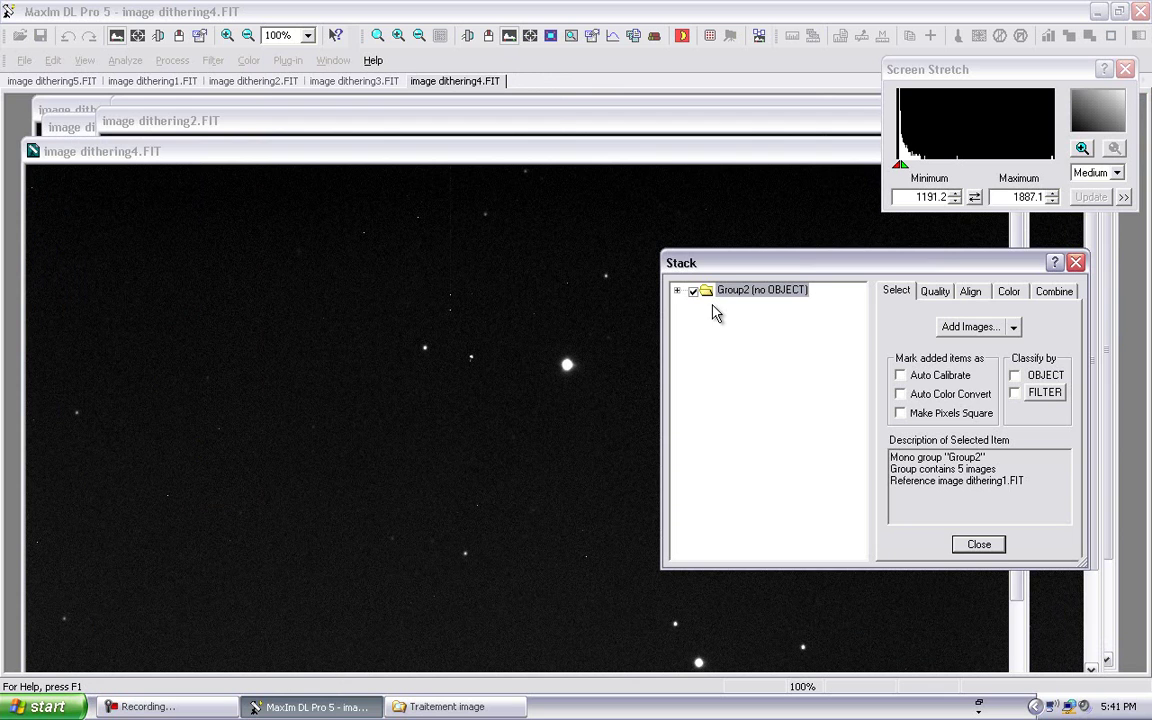
right_click(755, 315)
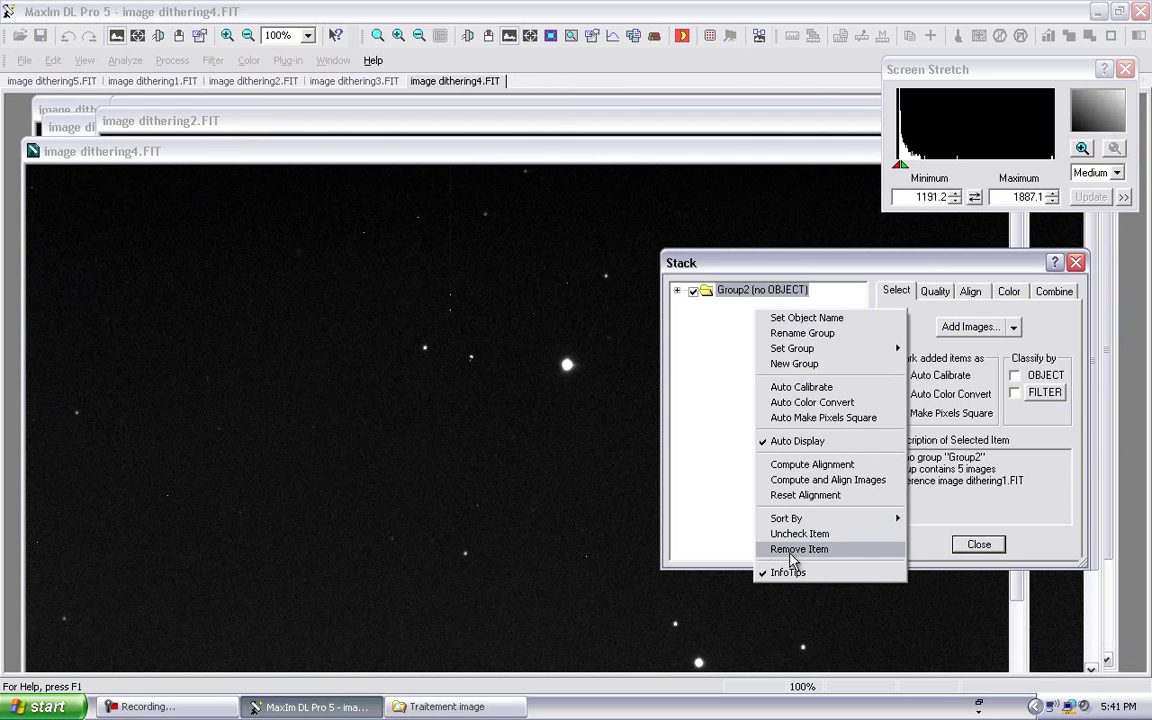
left_click(798, 551)
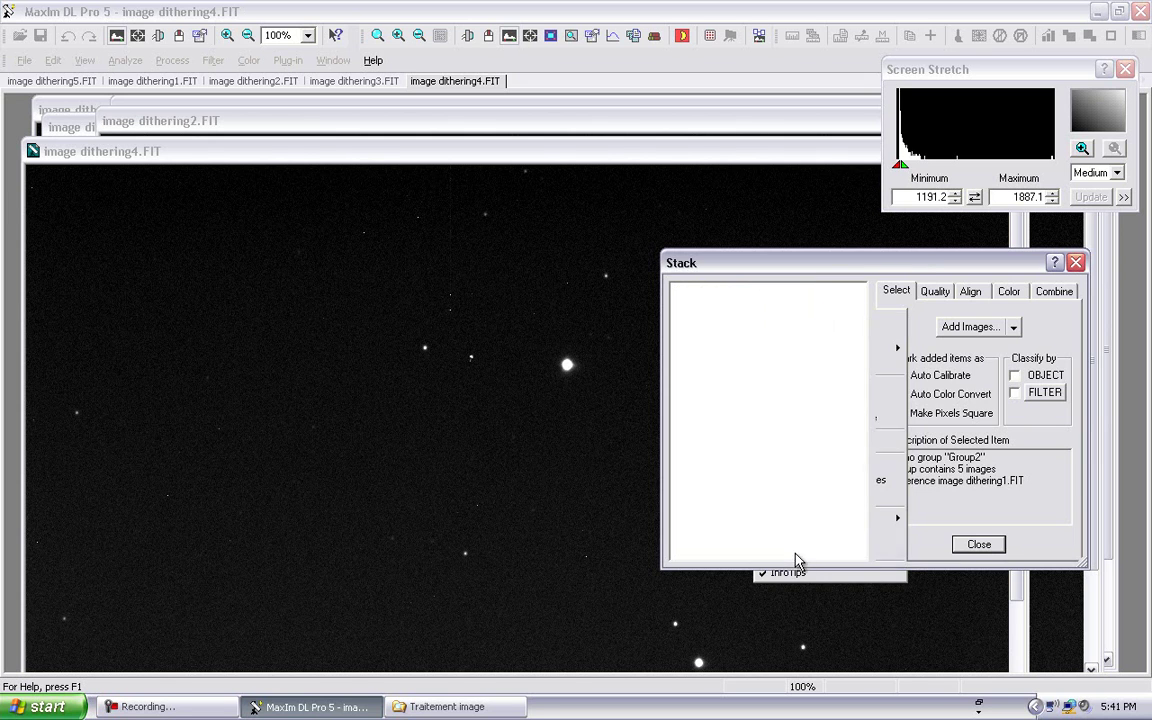
- Add all five open dithering images to the stack and expand their group to list them
left_click(1013, 327)
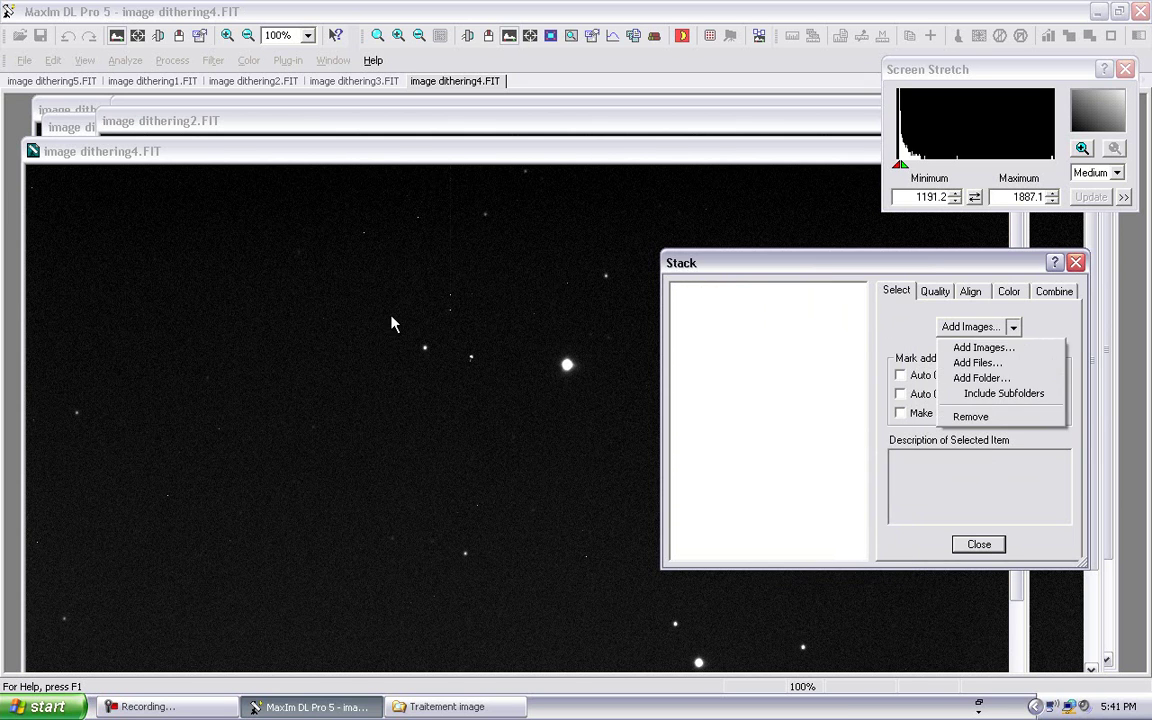
left_click(972, 350)
left_click(826, 521)
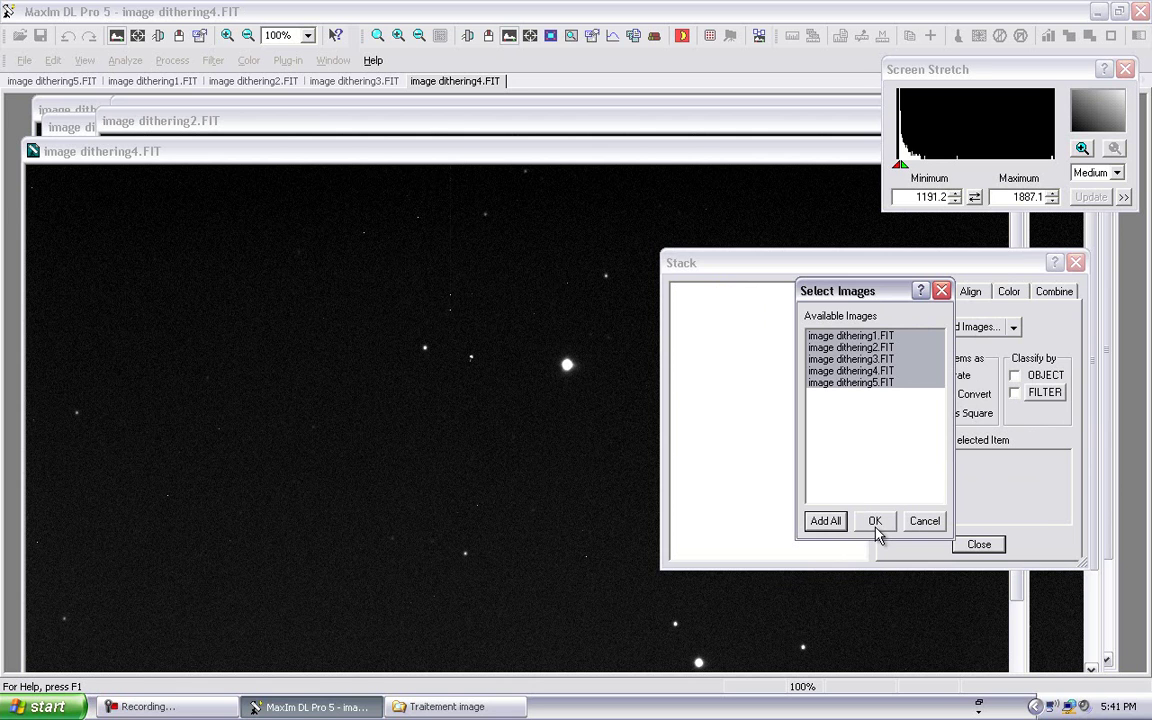
left_click(875, 525)
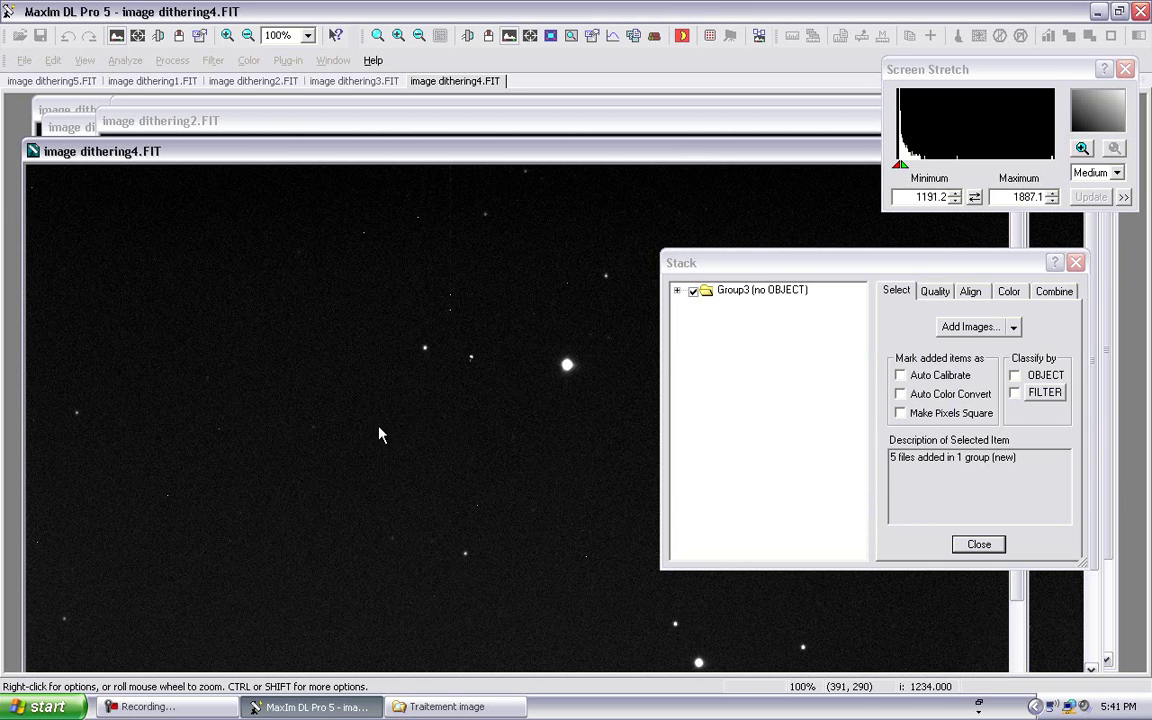
left_click(677, 291)
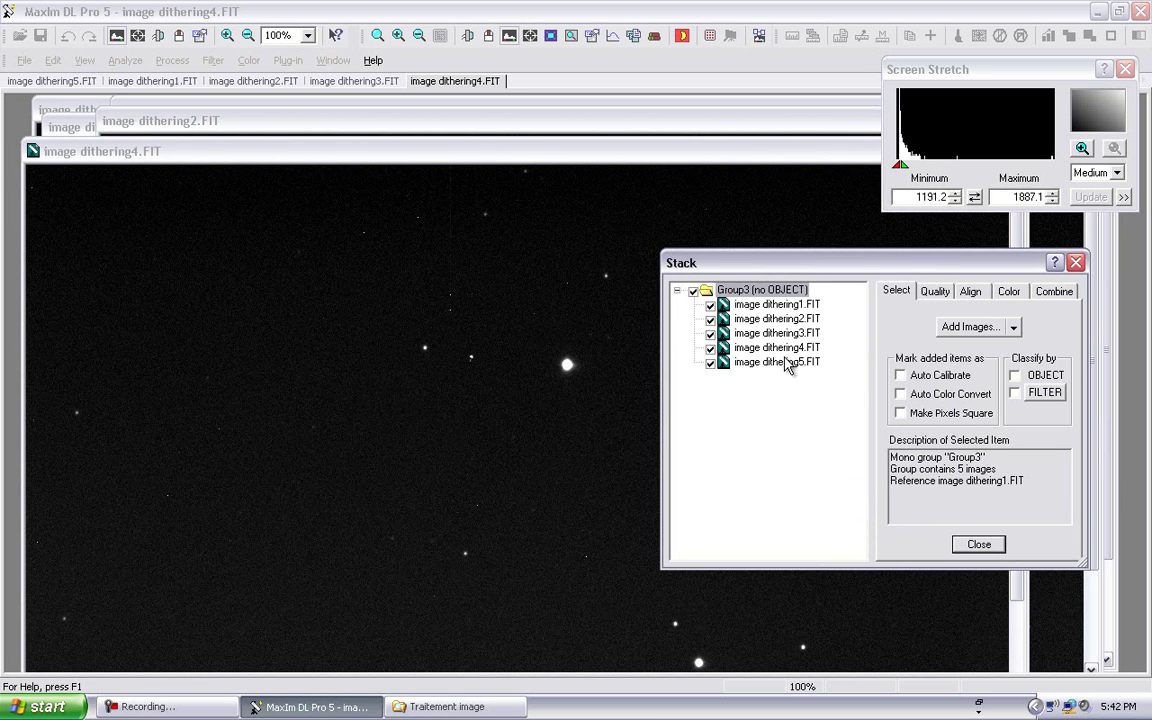
- Set the stack's alignment mode to Auto - star matching
left_click(975, 291)
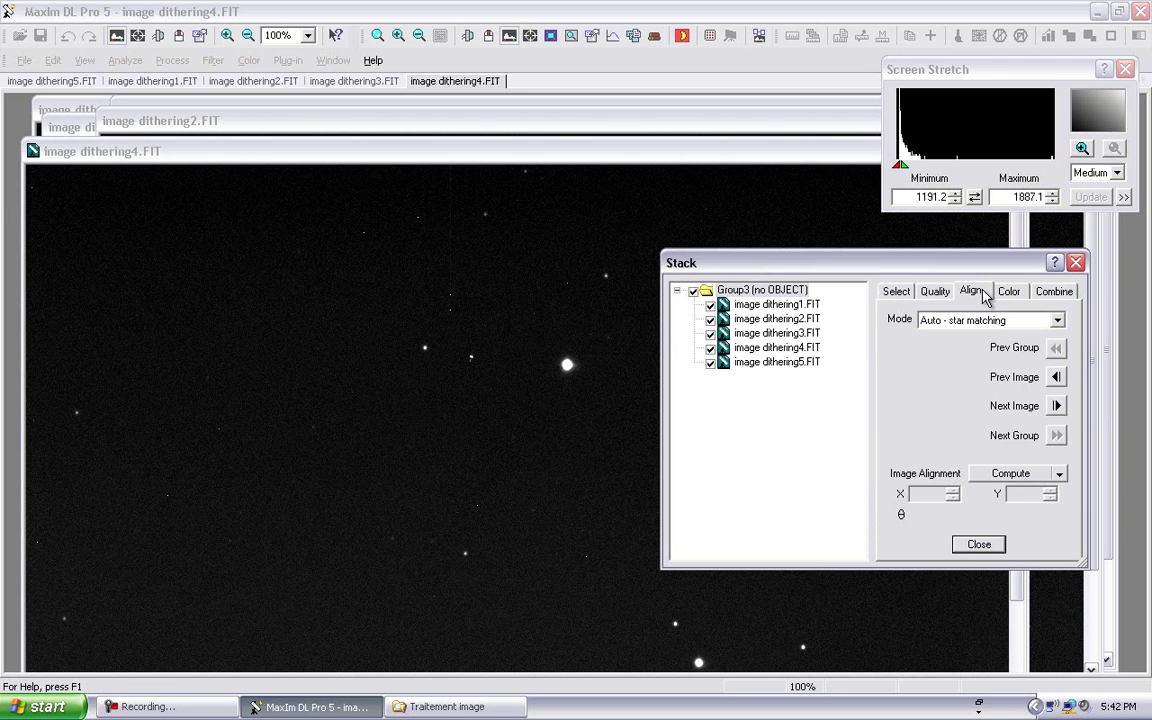
left_click(1056, 320)
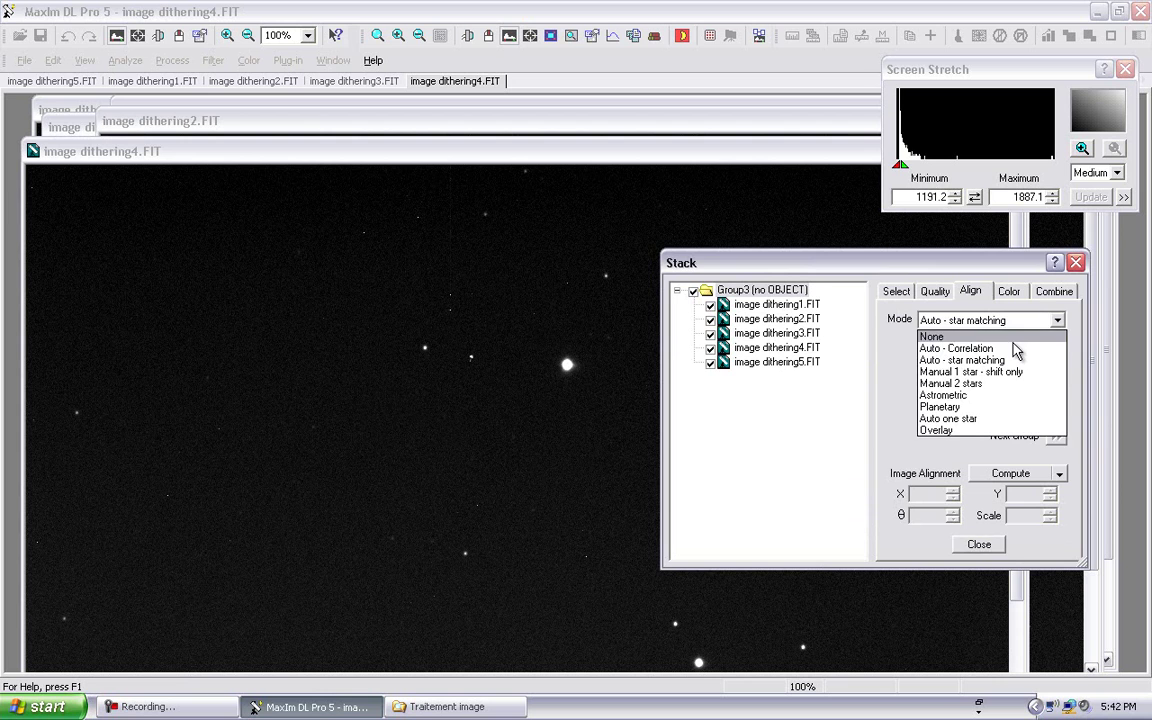
left_click(962, 360)
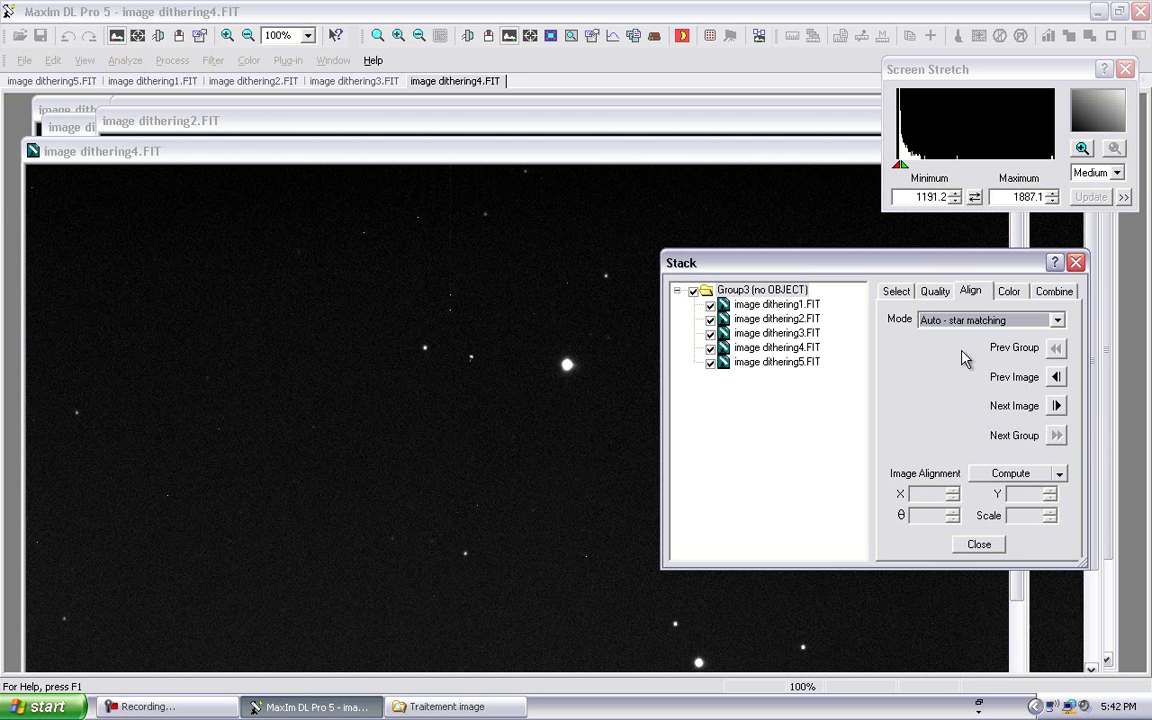
- Measure the quality of all images in the group and disable the Roundness criterion
left_click(936, 293)
left_click(710, 362)
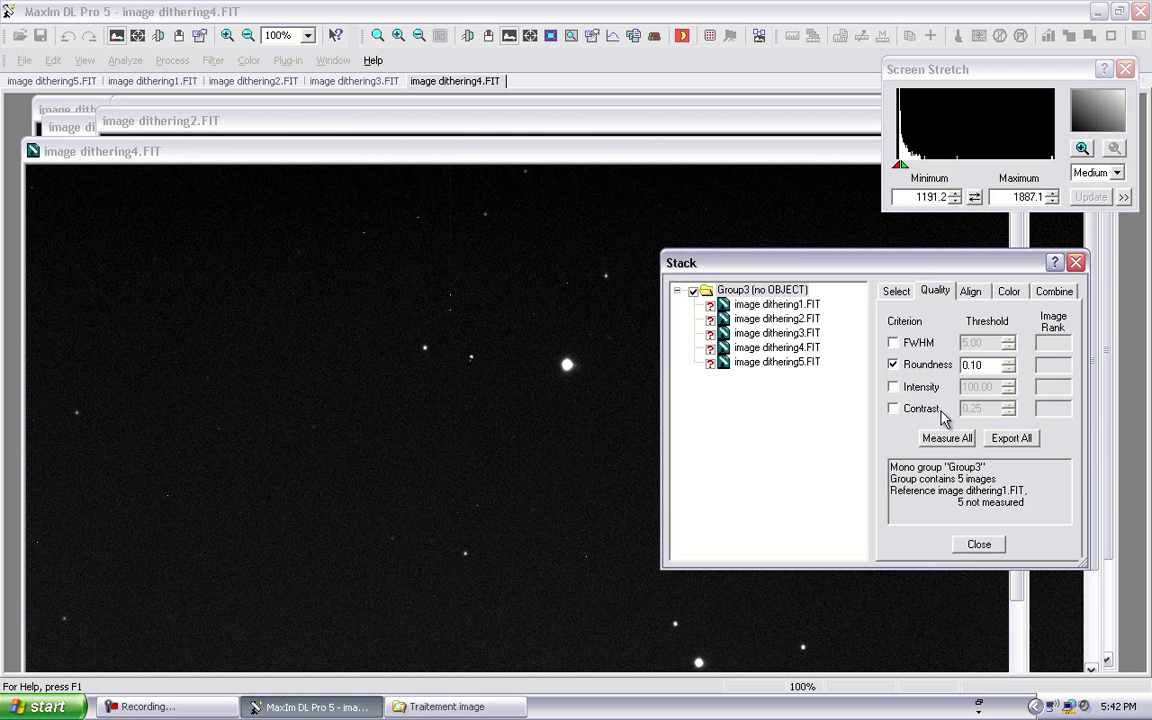
left_click(946, 438)
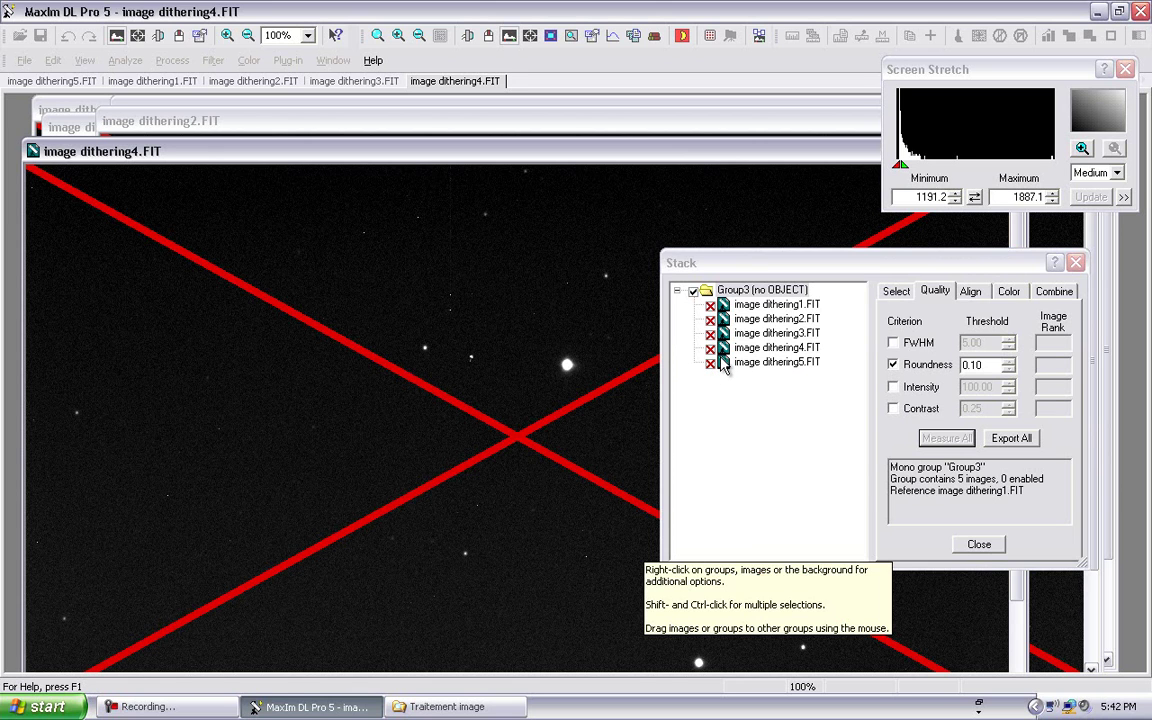
left_click(893, 366)
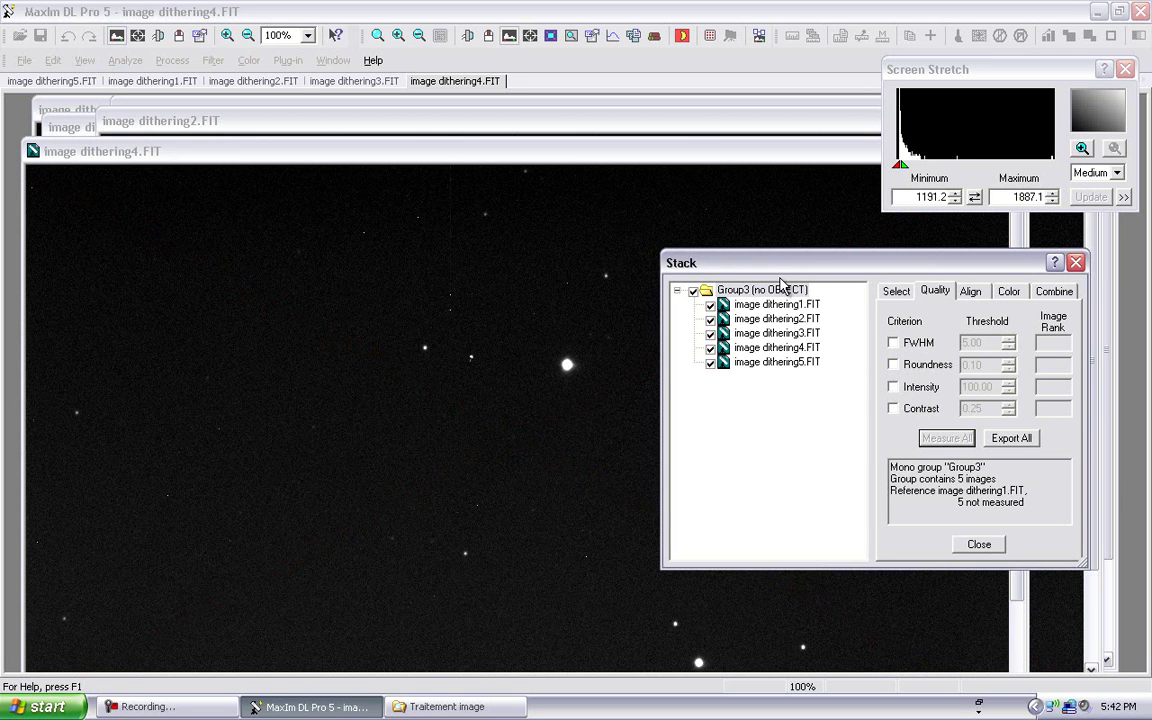
- Review the stack's alignment and color settings, and choose Sigma Clip as the combine method with Linear normalization
left_click(973, 293)
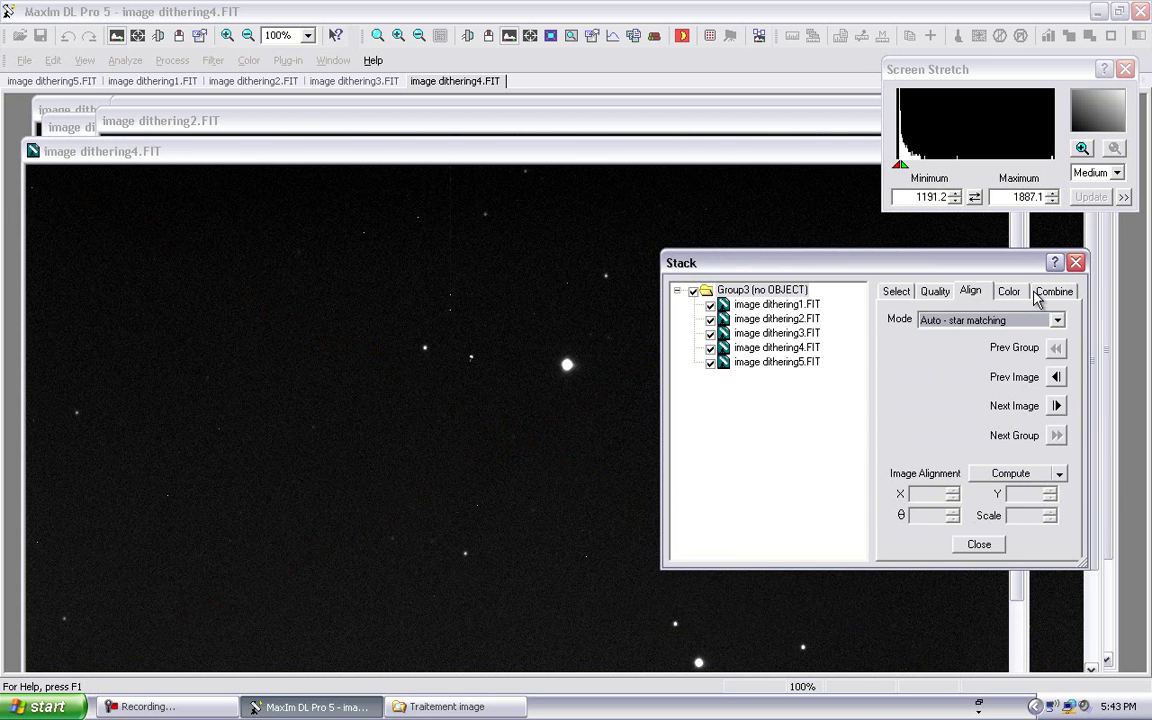
left_click(1024, 295)
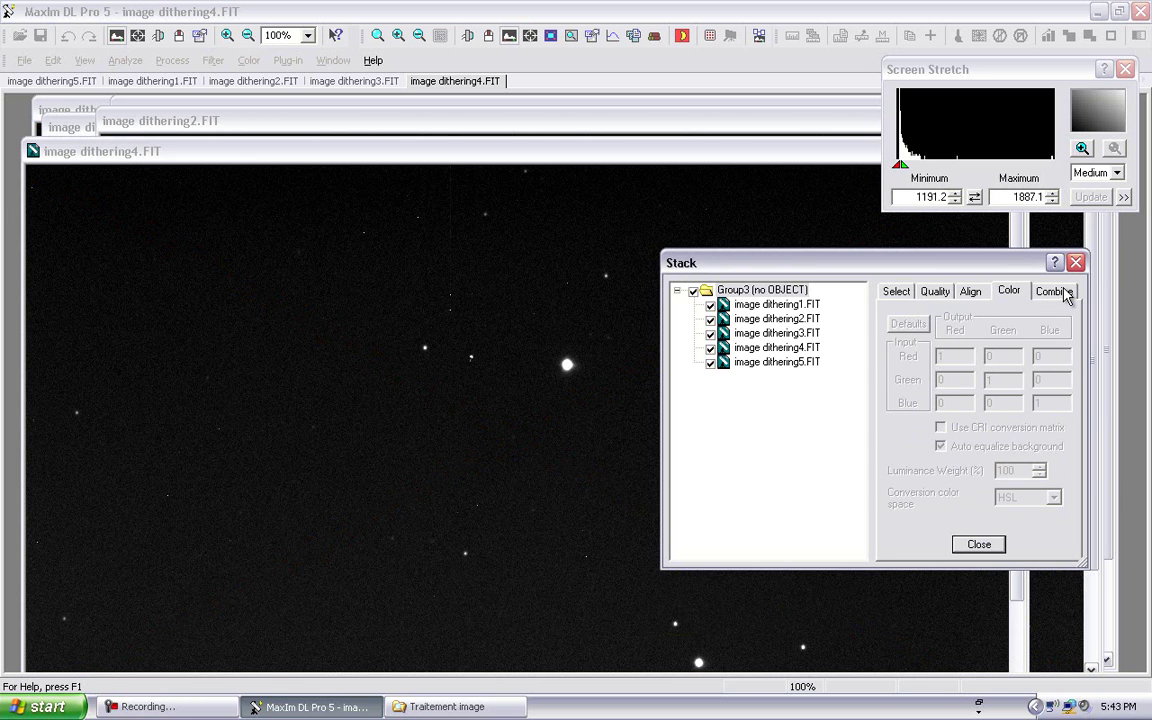
left_click(1064, 293)
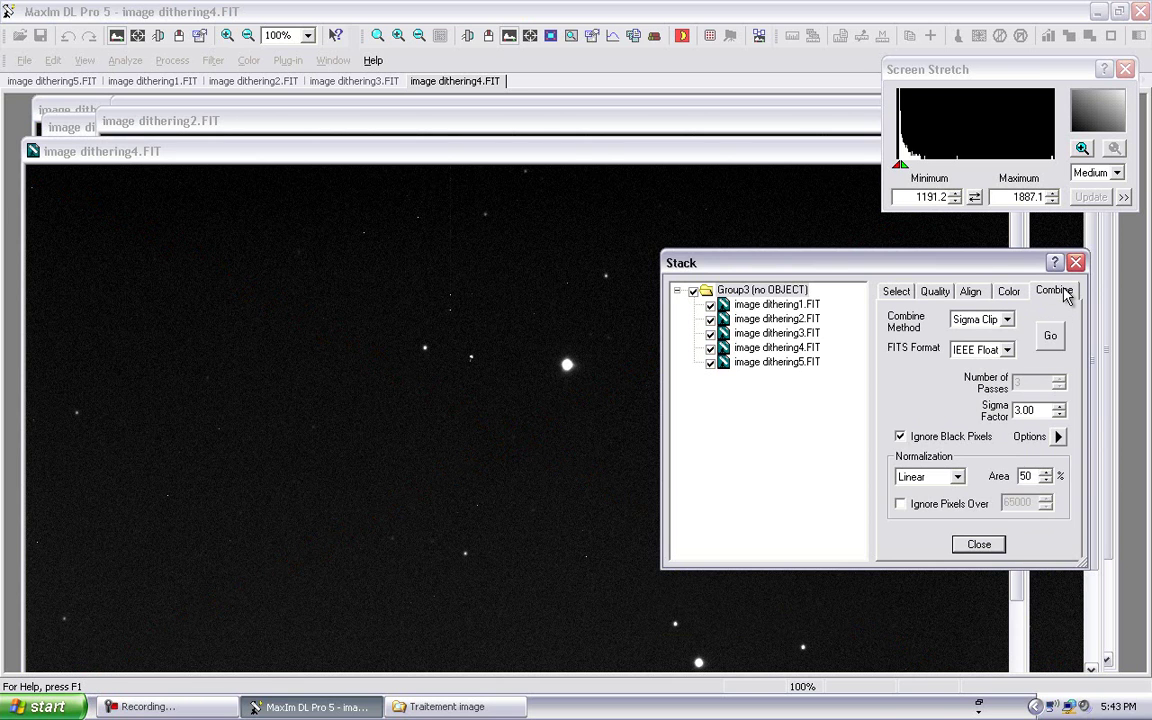
left_click(1007, 321)
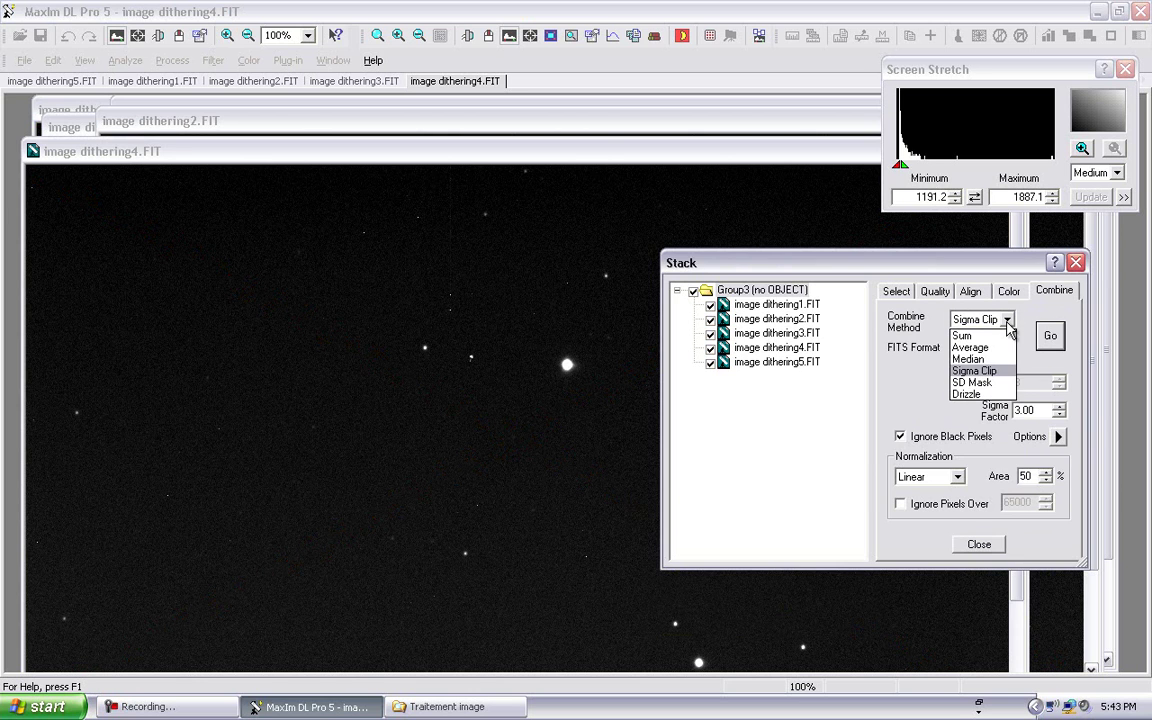
left_click(970, 372)
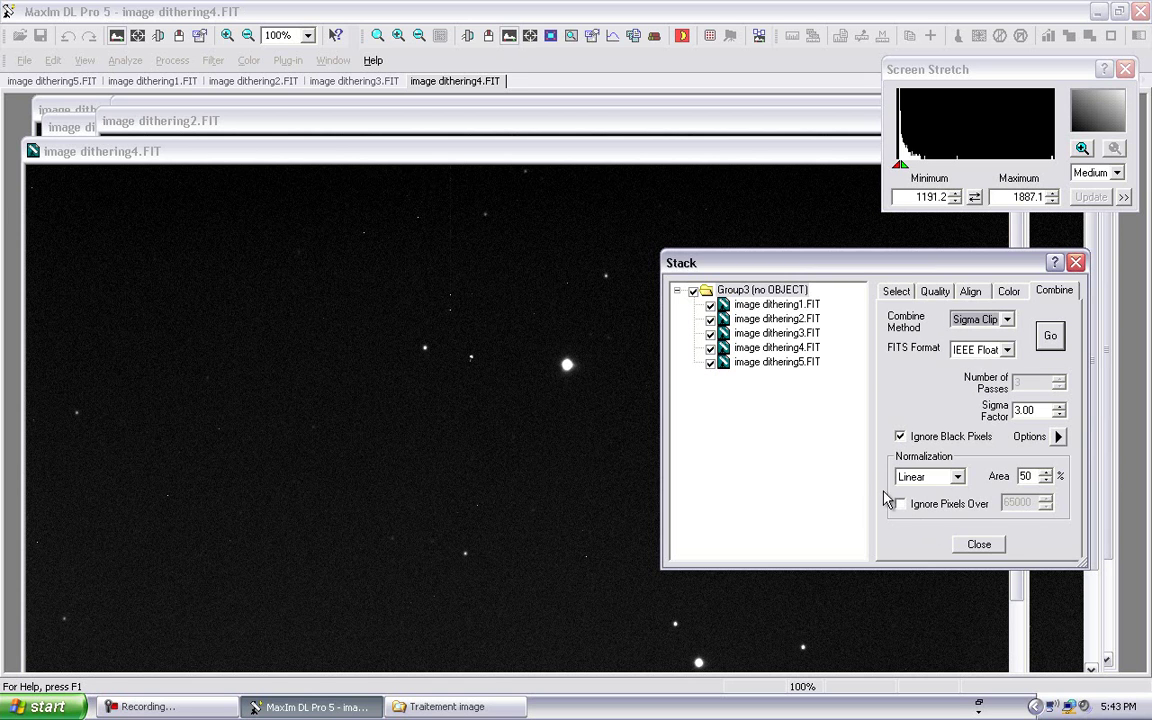
left_click(958, 478)
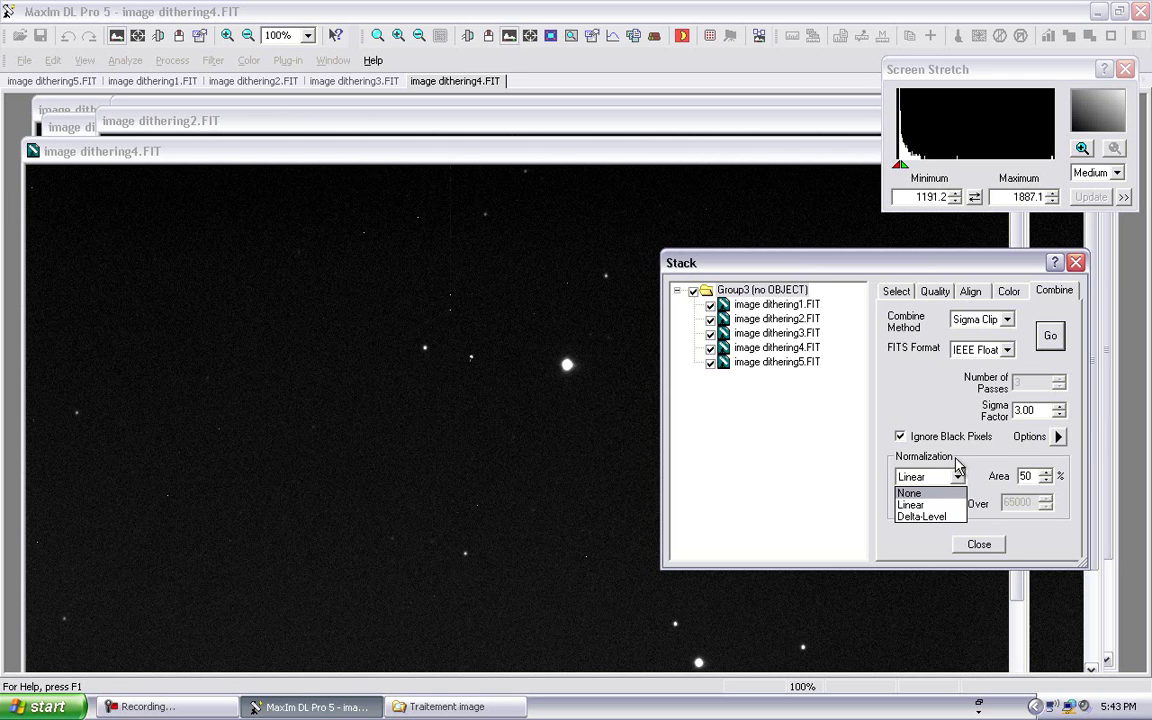
left_click(973, 455)
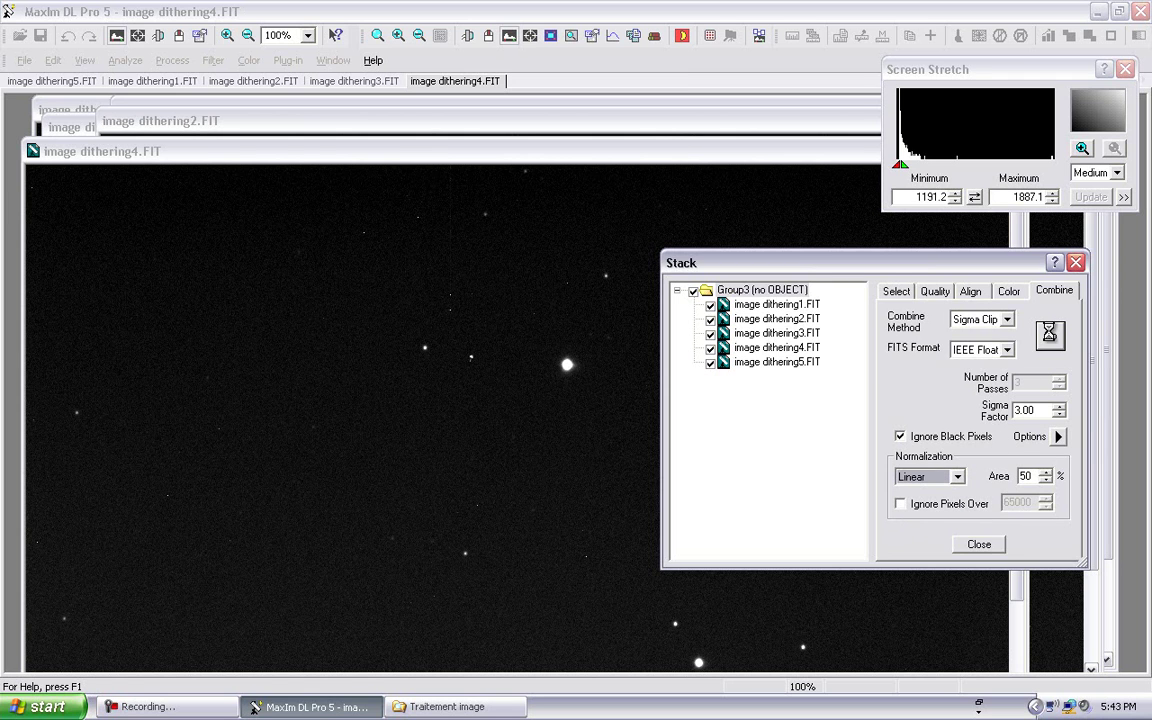
- Combine the five aligned images into one stacked image and close the Stack dialog
left_click(1049, 336)
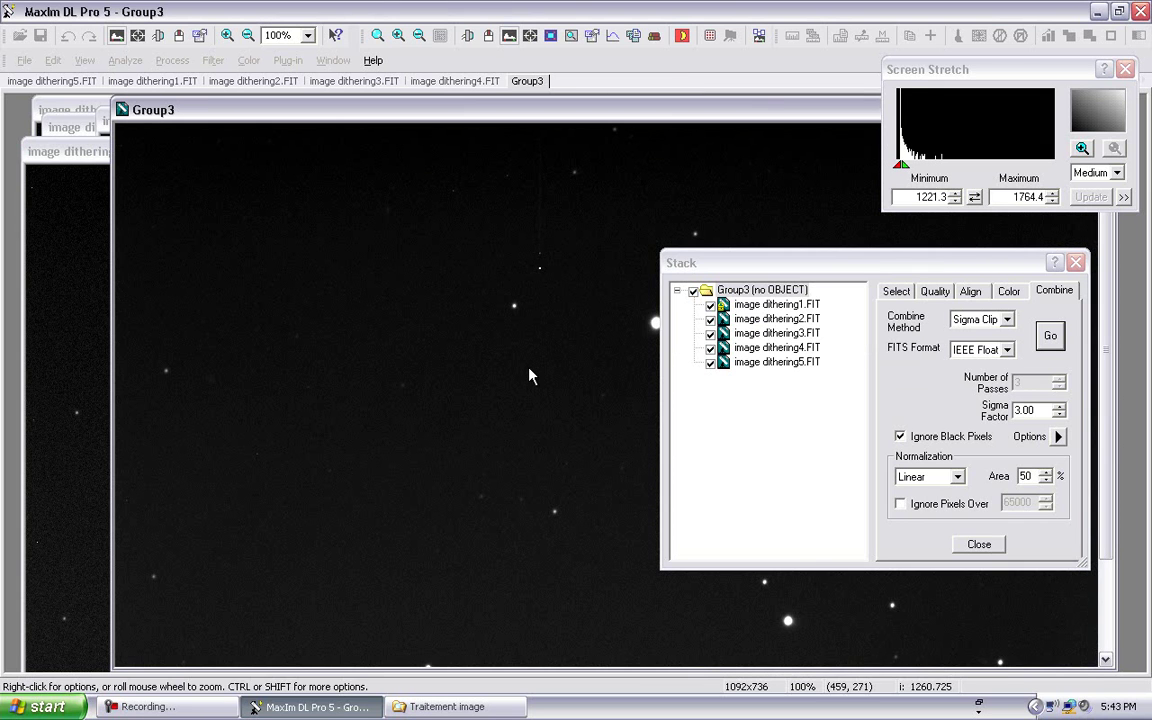
left_click(980, 558)
left_click(979, 547)
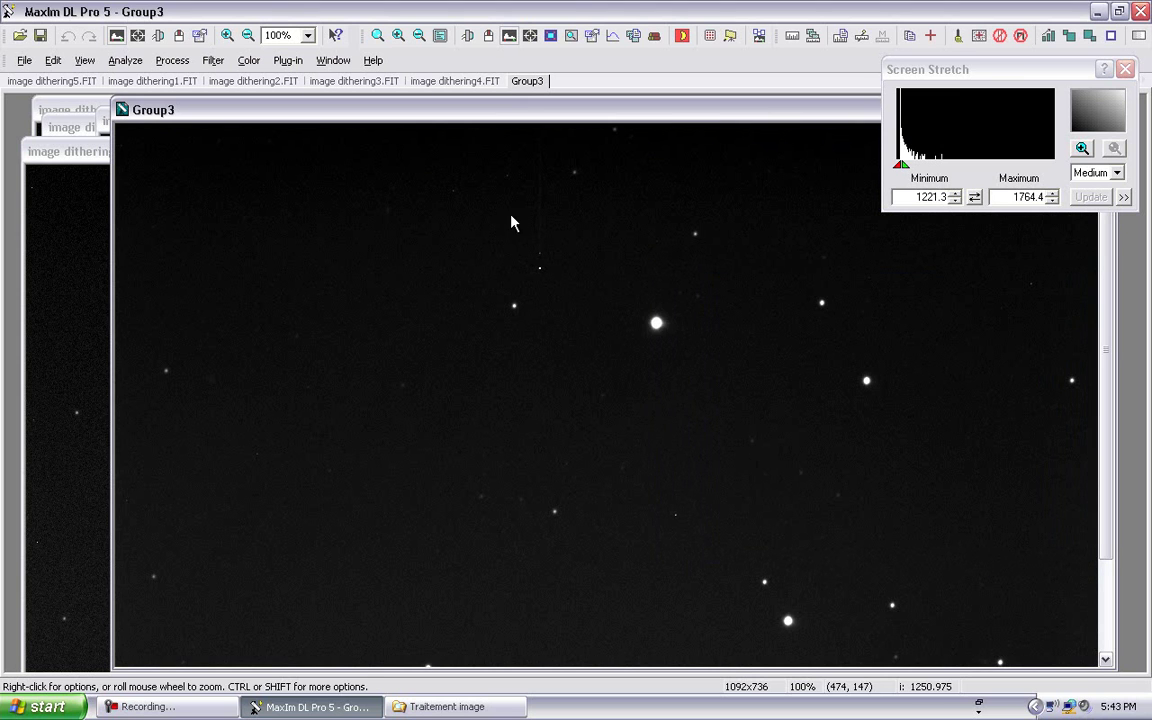
- Open an animation containing the stacked image and all five image dithering frames
left_click_drag(489, 127, 490, 170)
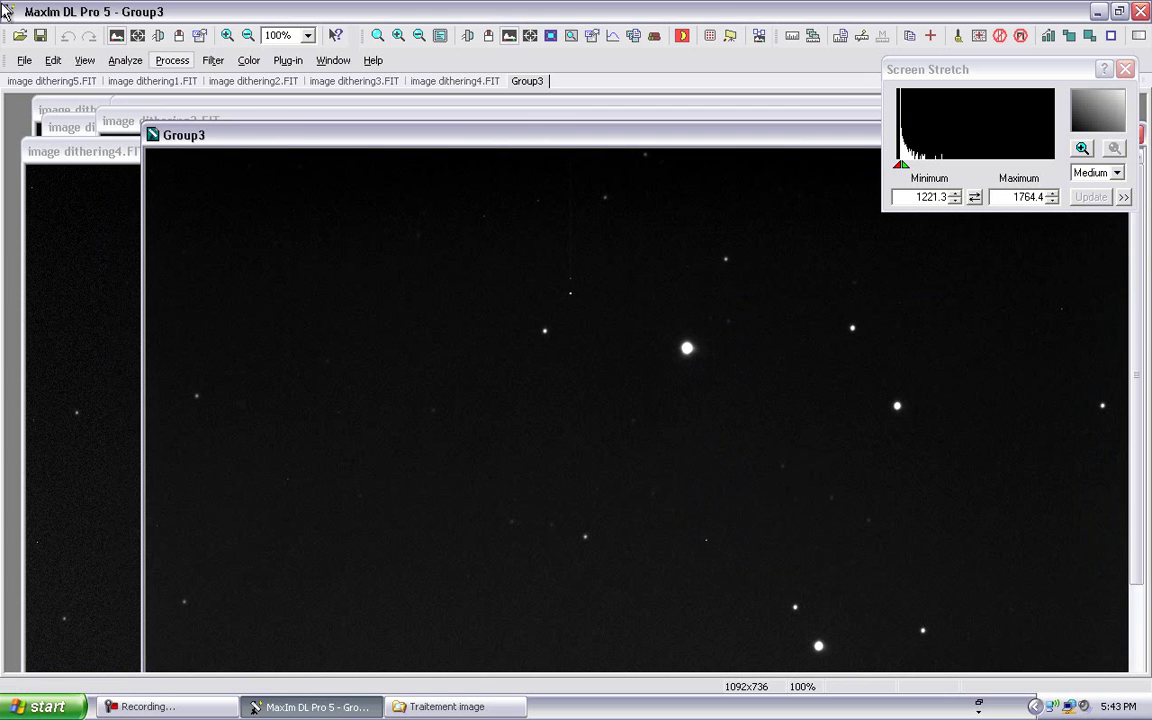
left_click(85, 61)
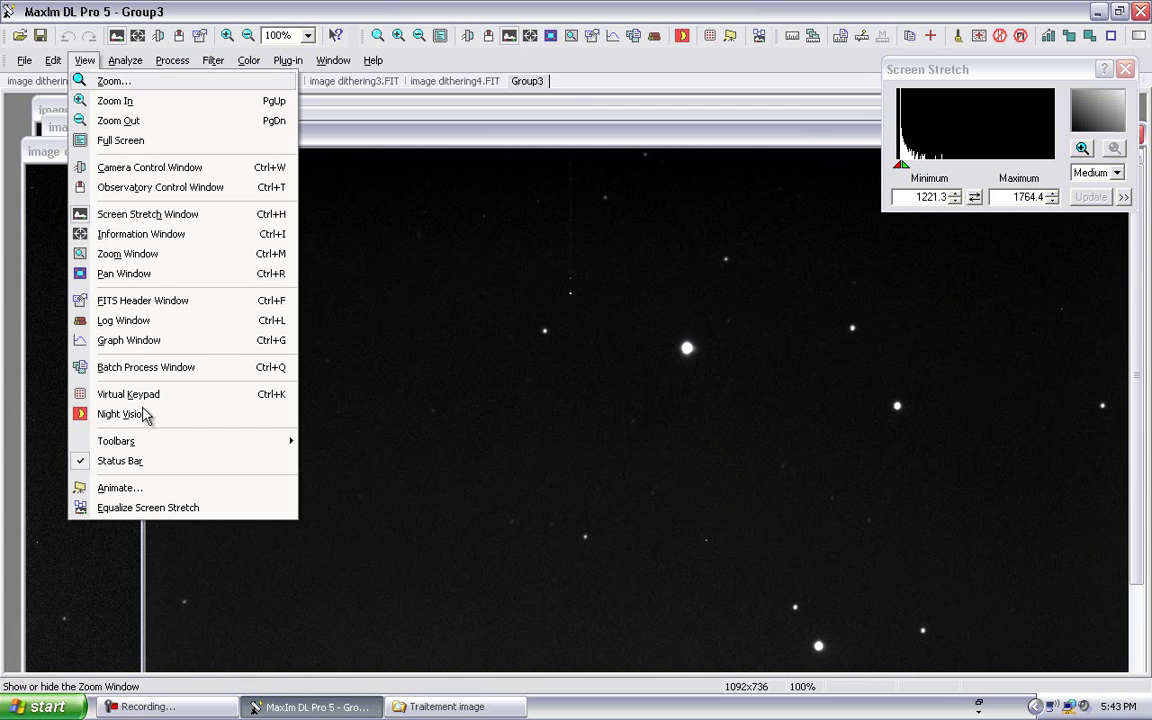
left_click(156, 489)
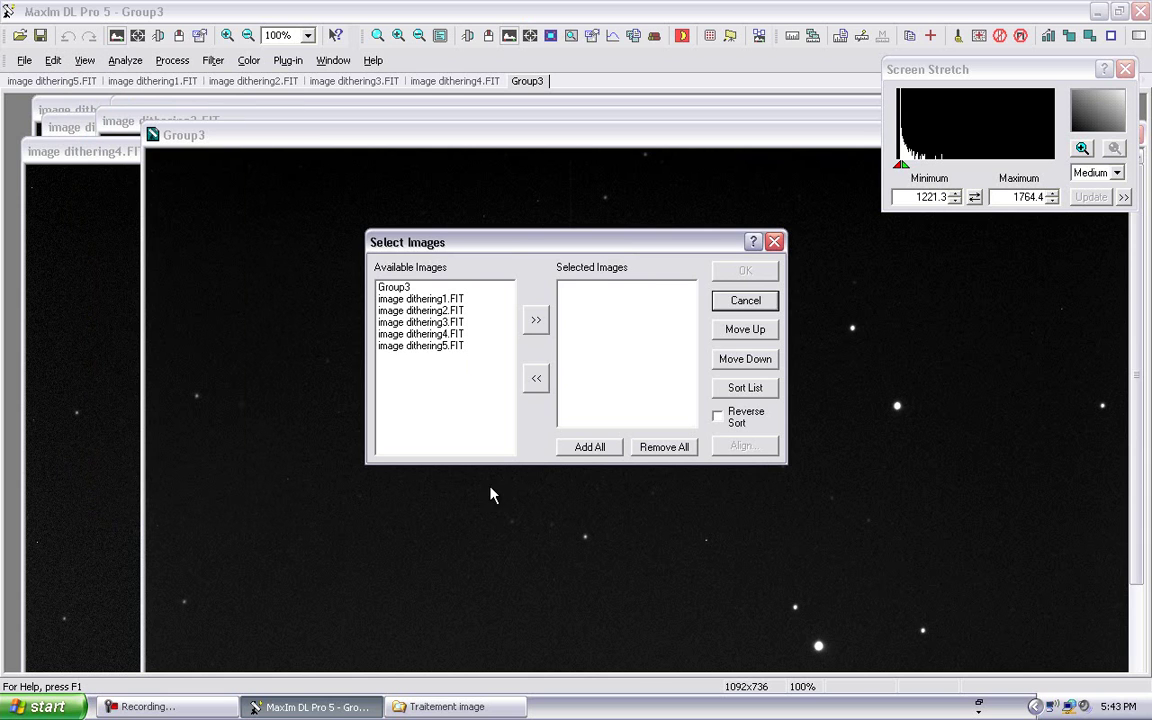
left_click(582, 449)
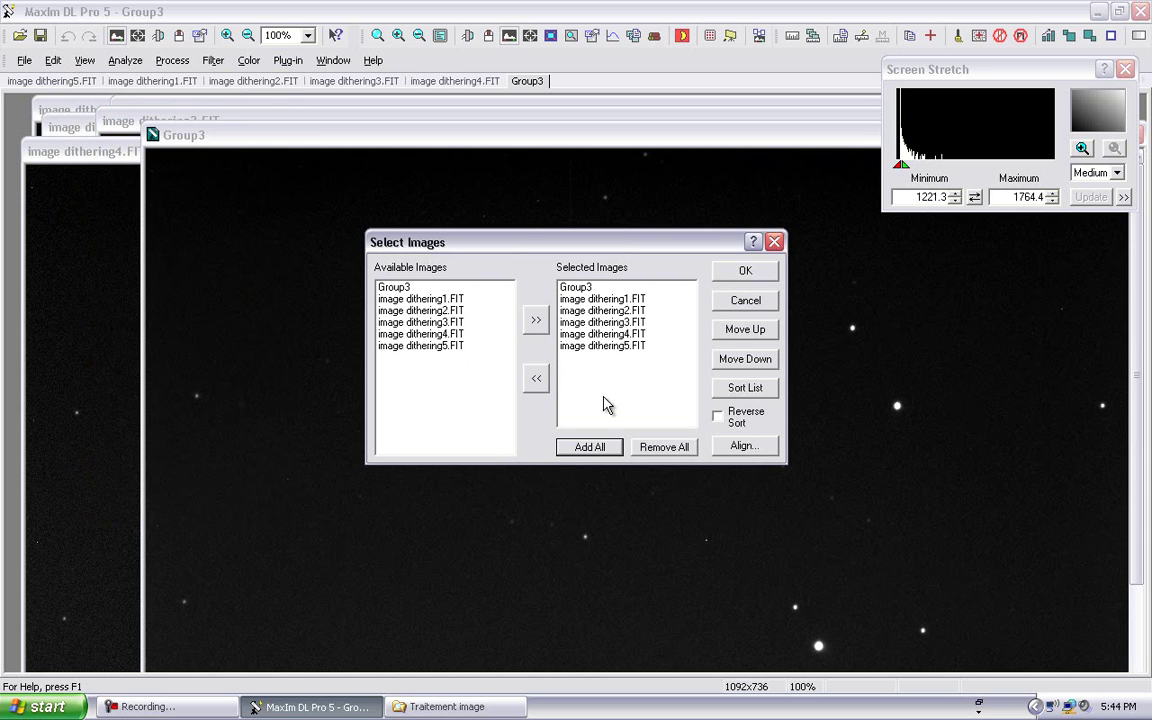
left_click(741, 274)
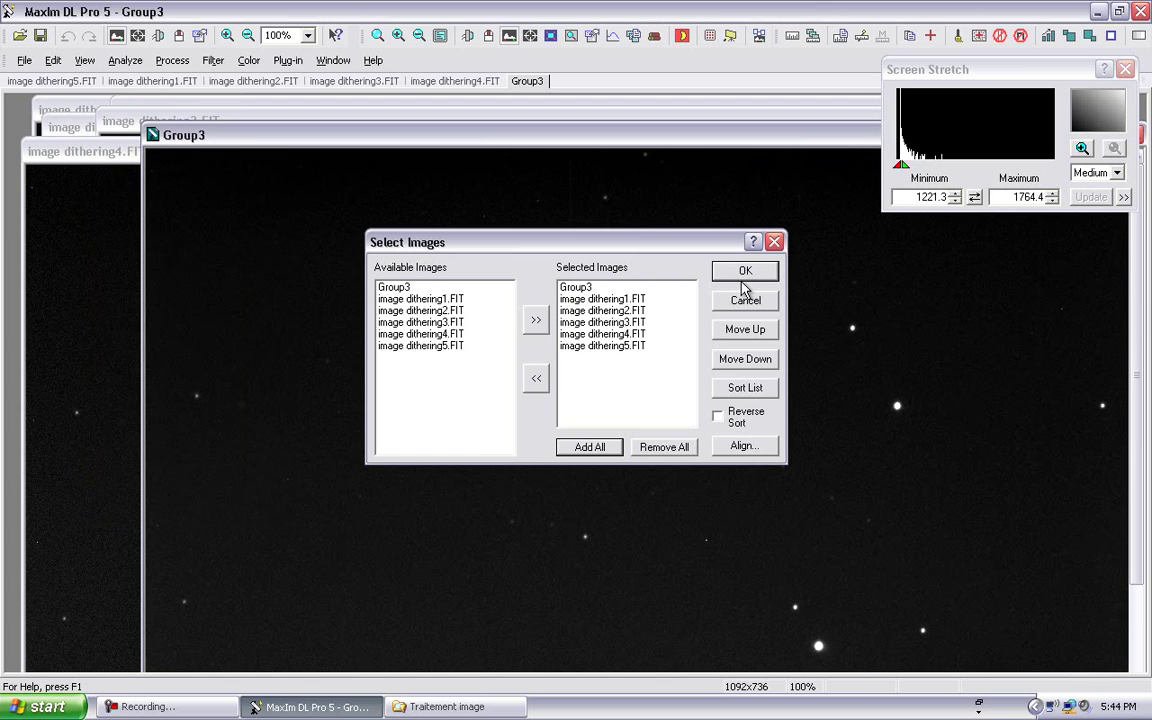
left_click(745, 276)
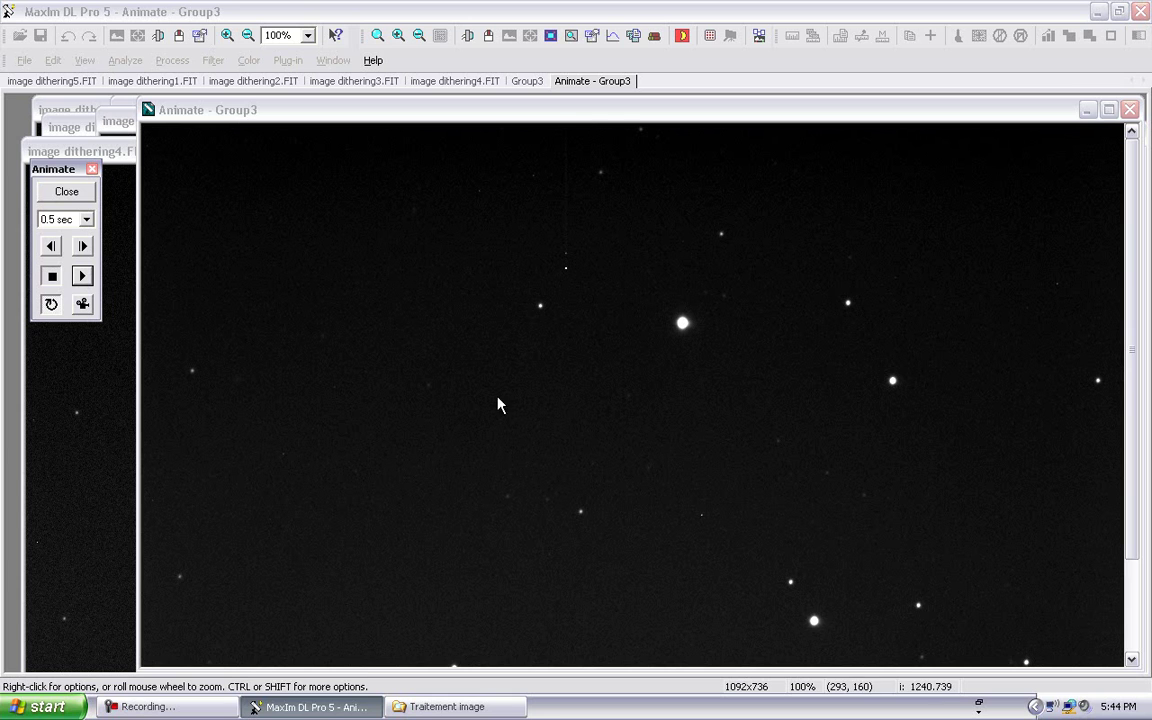
- Step forward through the animation frames to compare the dithered frames with the stacked image, and play the animation continuously
left_click(82, 250)
left_click(82, 250)
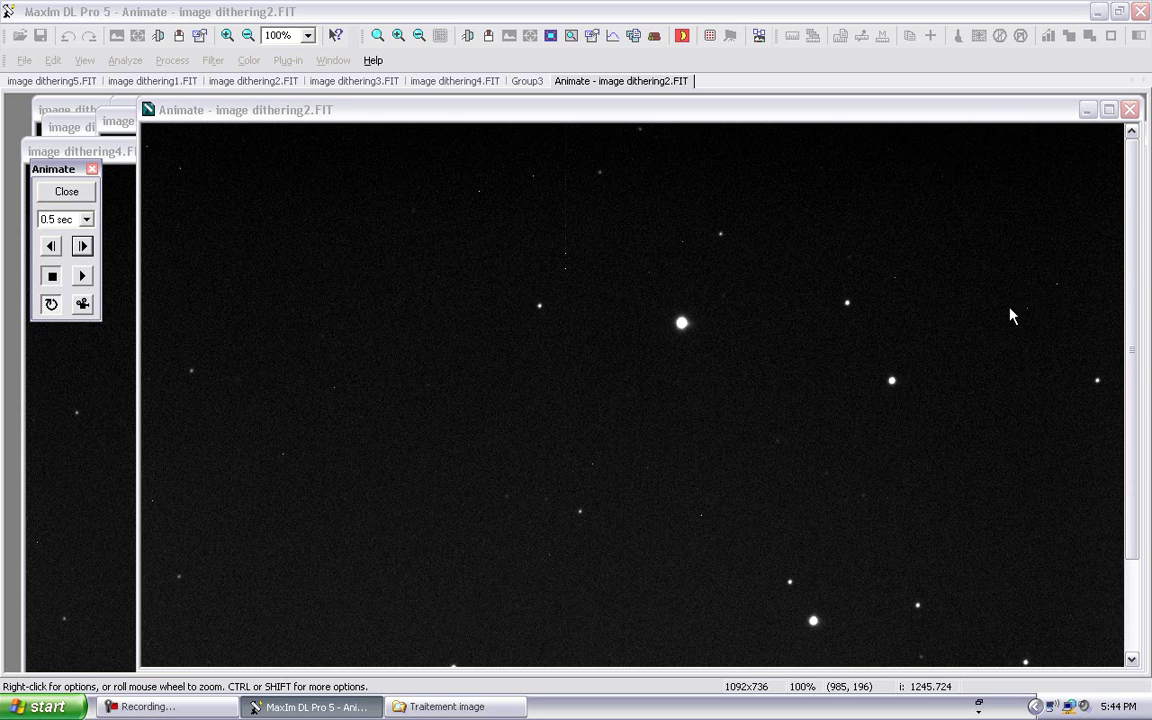
left_click(83, 248)
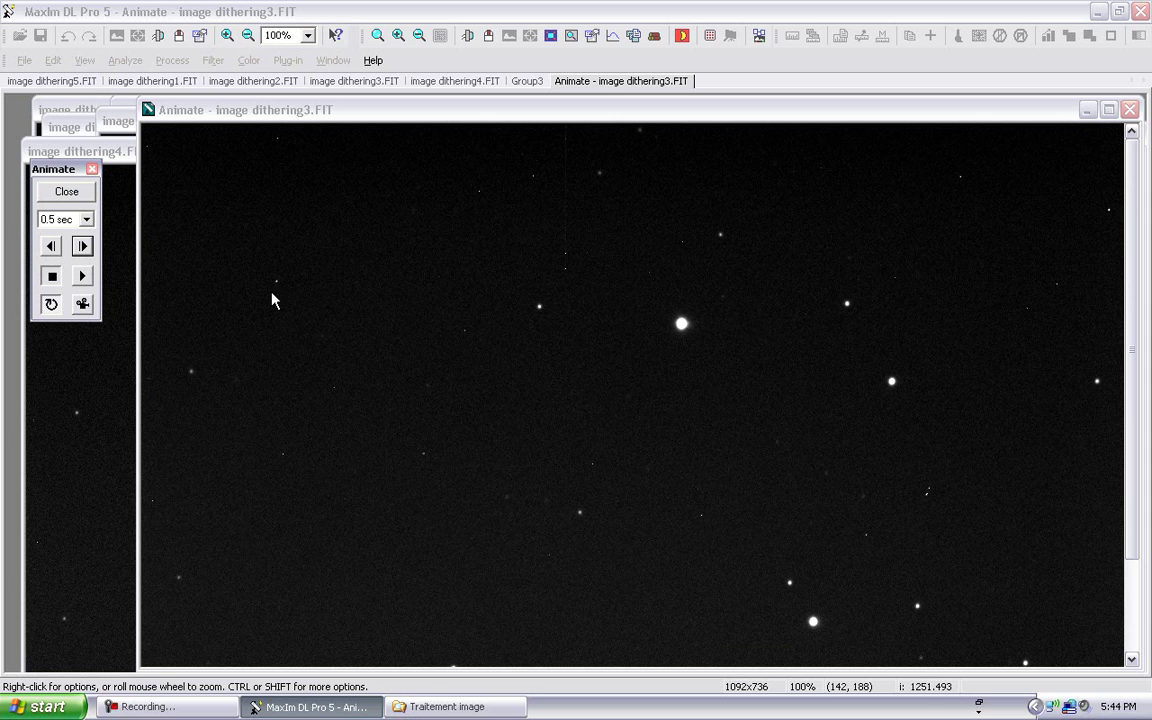
left_click(84, 249)
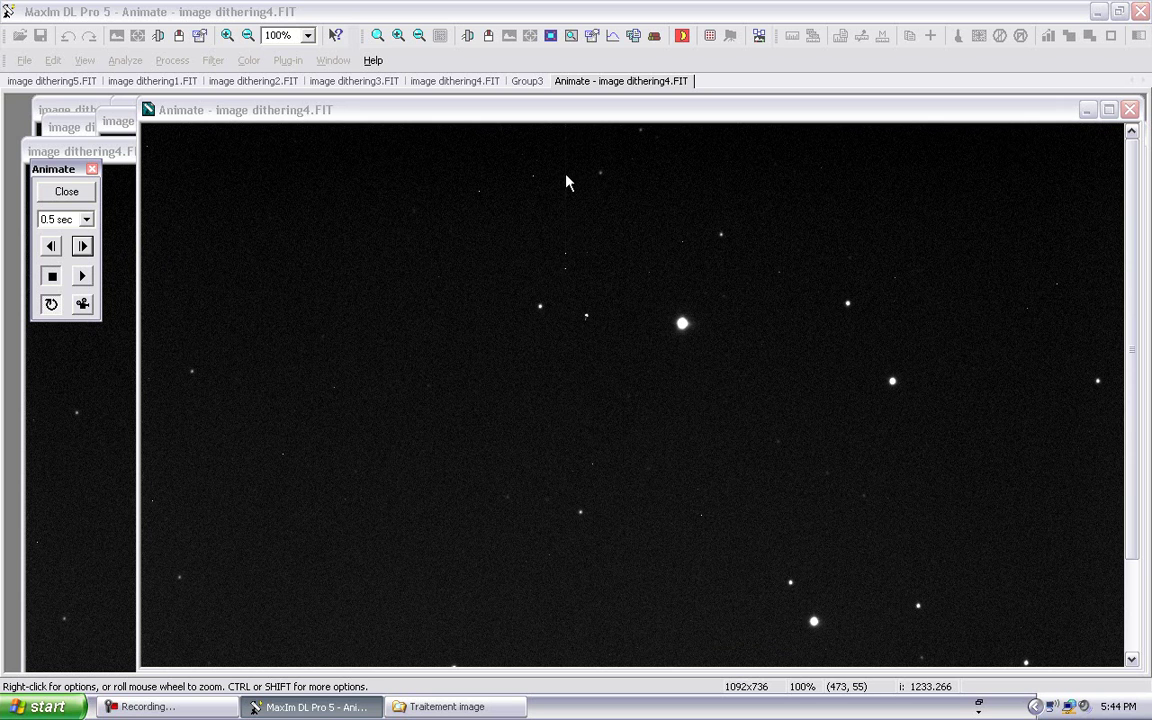
left_click(82, 246)
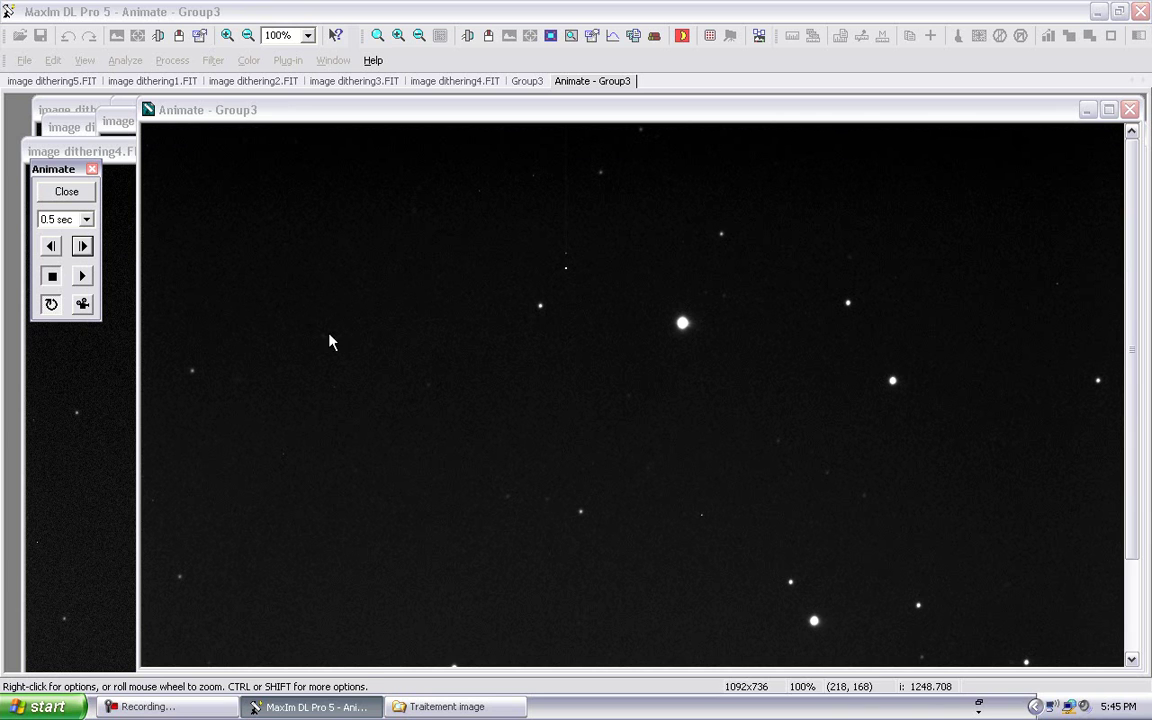
left_click(85, 284)
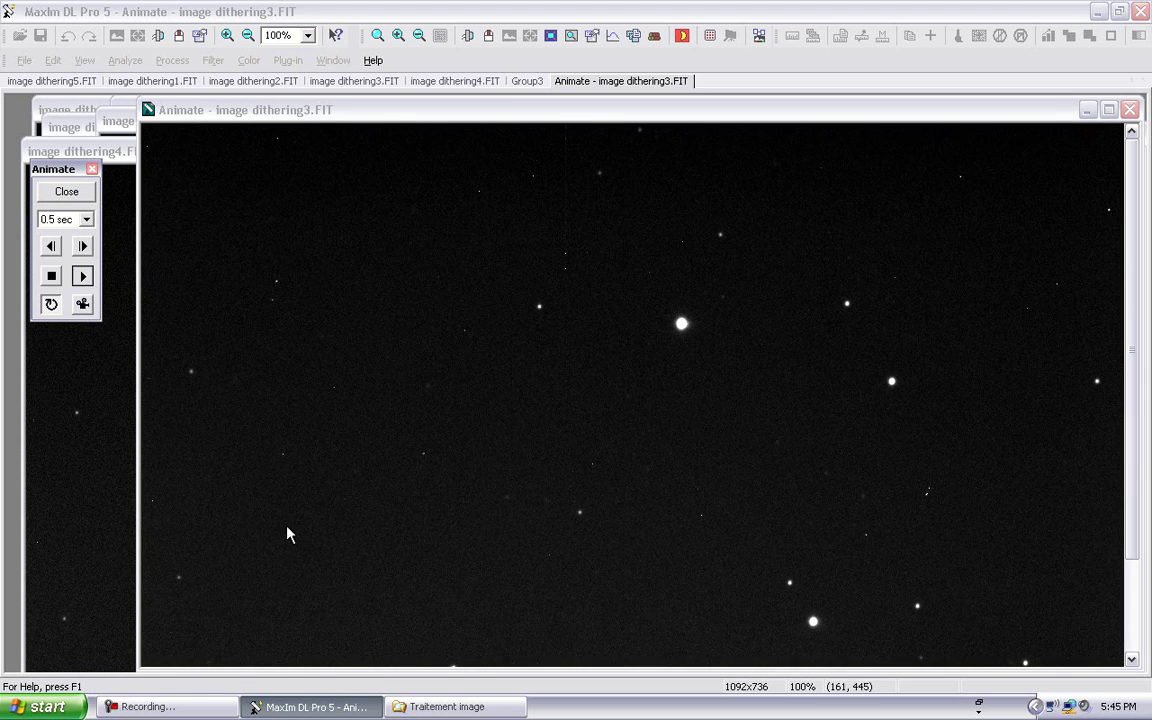